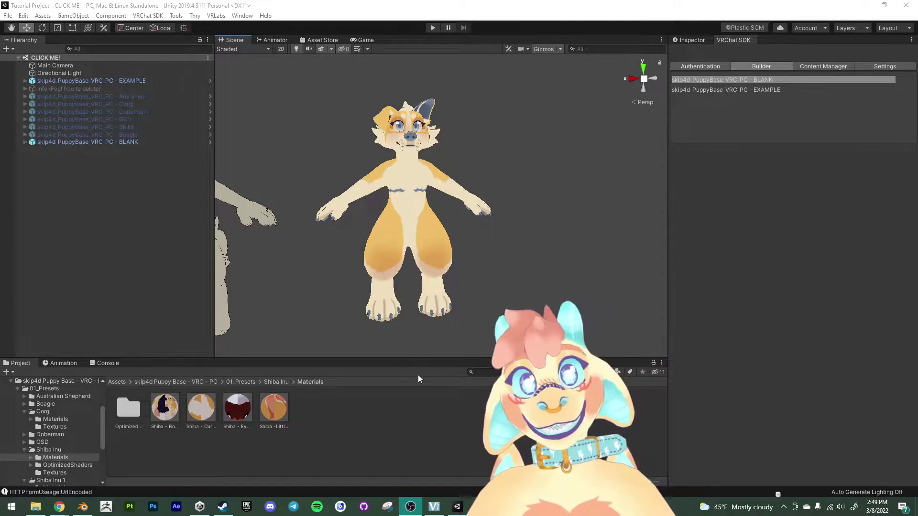
Go up from Shiba Inu Materials to the skip4d Puppy Base - VRC - PC folder.
click(207, 382)
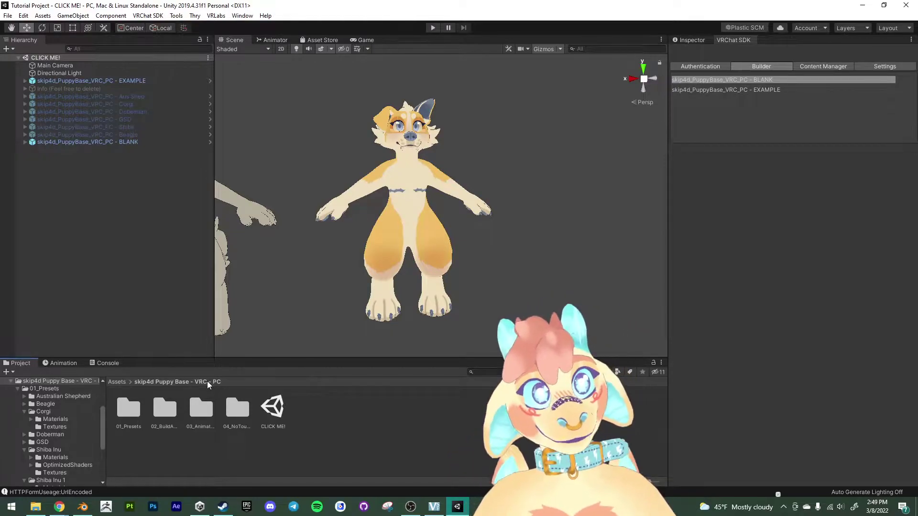
Import the skip4d_PuppyBase_DLC1.unitypackage custom package with all of its contents.
right_click(309, 403)
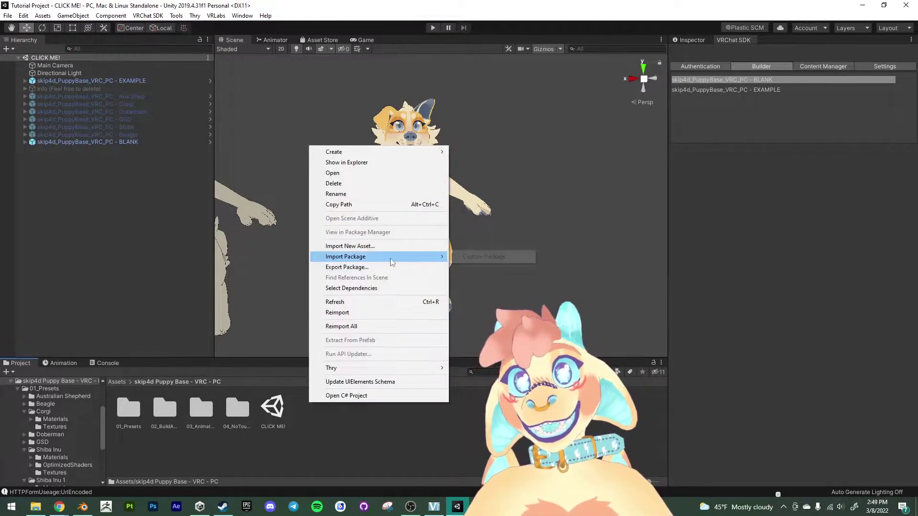
click(466, 257)
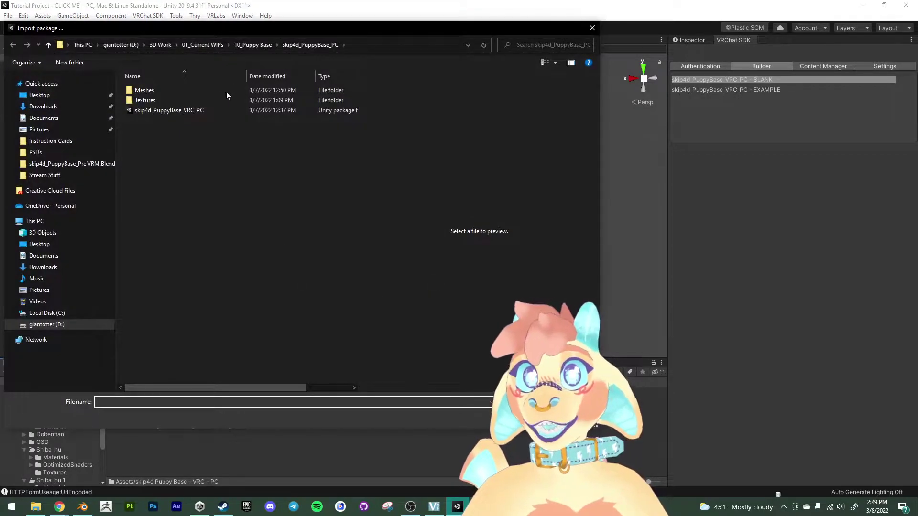
click(253, 45)
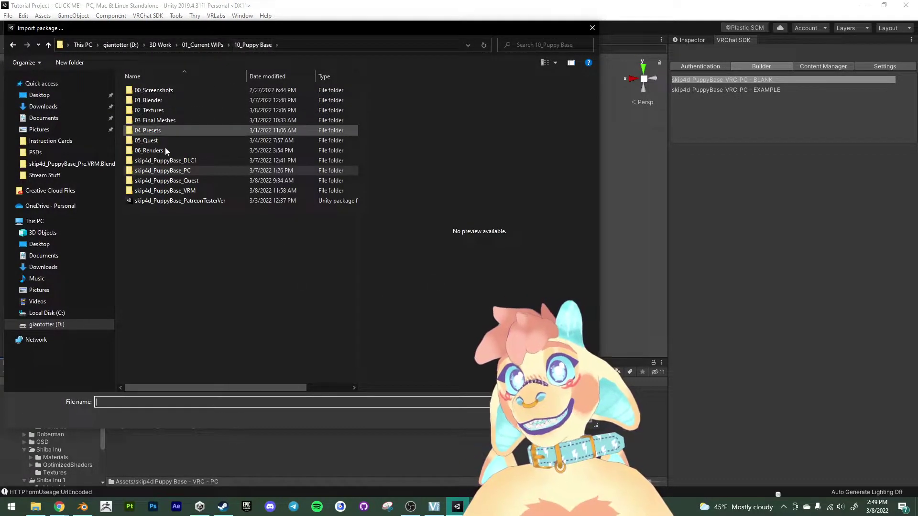
double_click(187, 160)
click(194, 112)
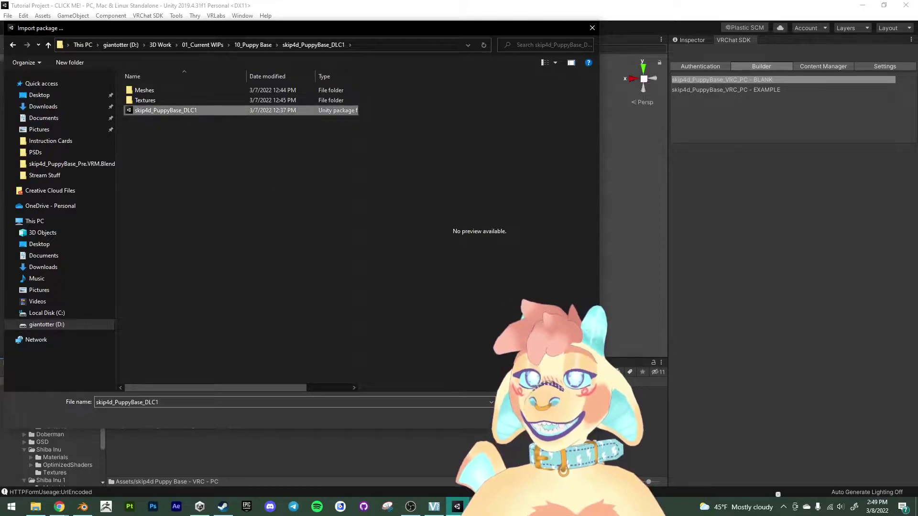
double_click(194, 111)
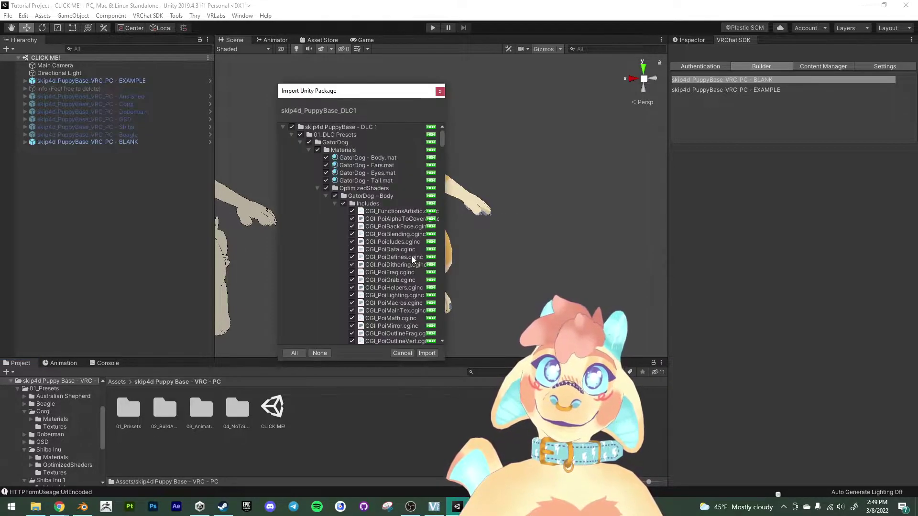
click(427, 352)
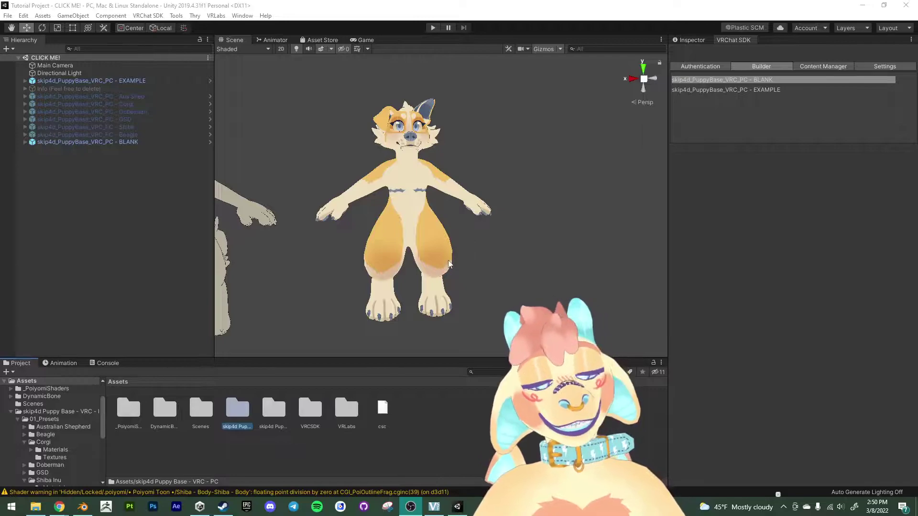
Open the newly imported skip4d PuppyBase - DLC 1 folder in the Project panel.
click(279, 410)
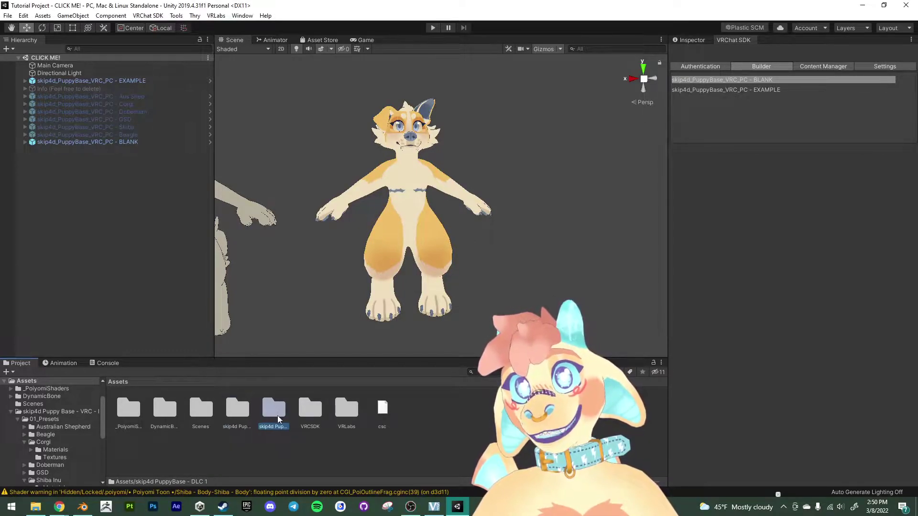
double_click(274, 410)
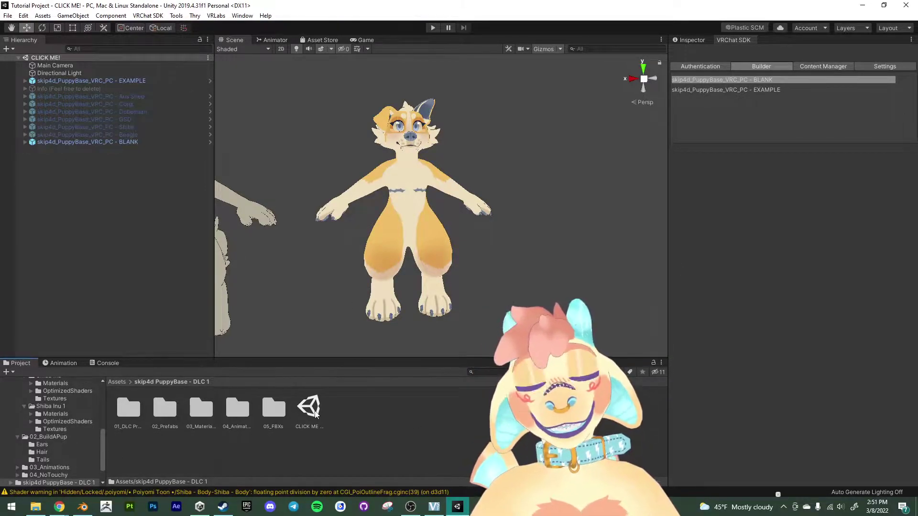
Open the CLICK ME 4 DLC scene and frame the GatorDog, Plushie and DLC Example pups.
double_click(315, 409)
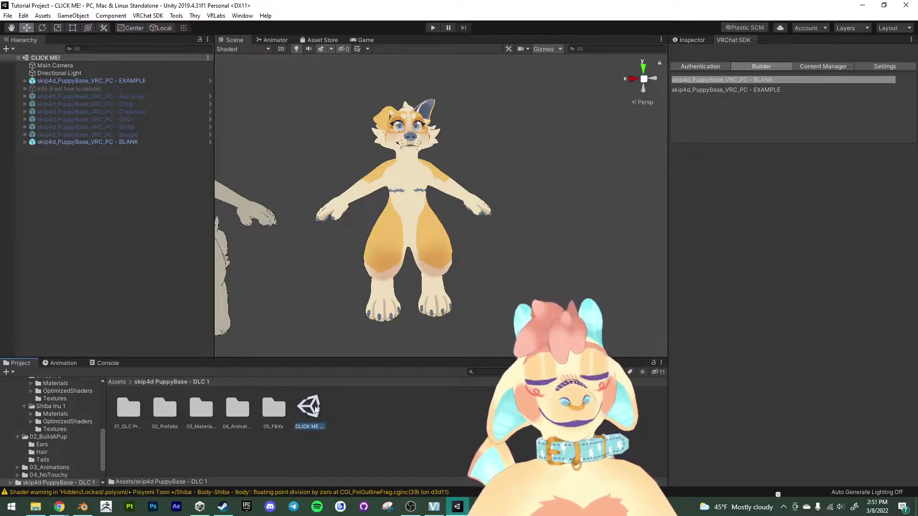
right_drag(436, 300, 422, 270)
scroll(525, 294, down, 3)
scroll(471, 311, up, 4)
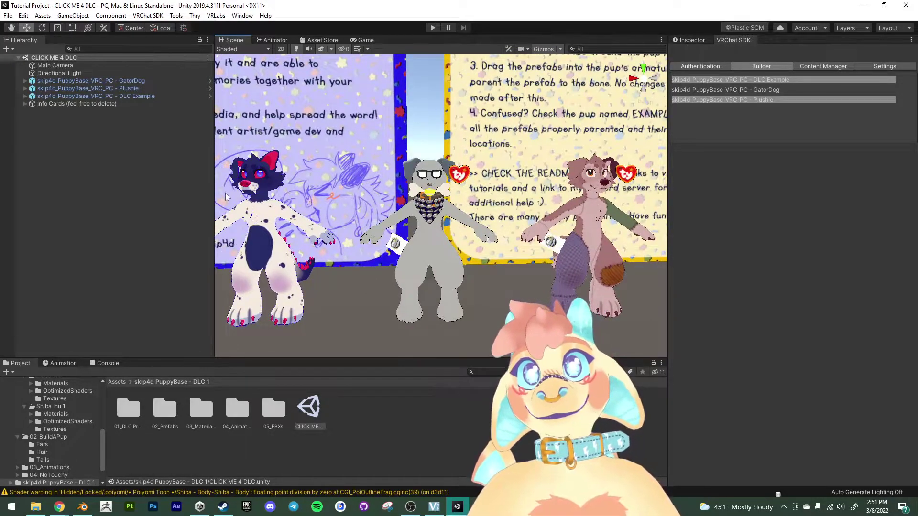
drag(213, 196, 141, 196)
right_drag(392, 245, 403, 248)
scroll(579, 259, up, 10)
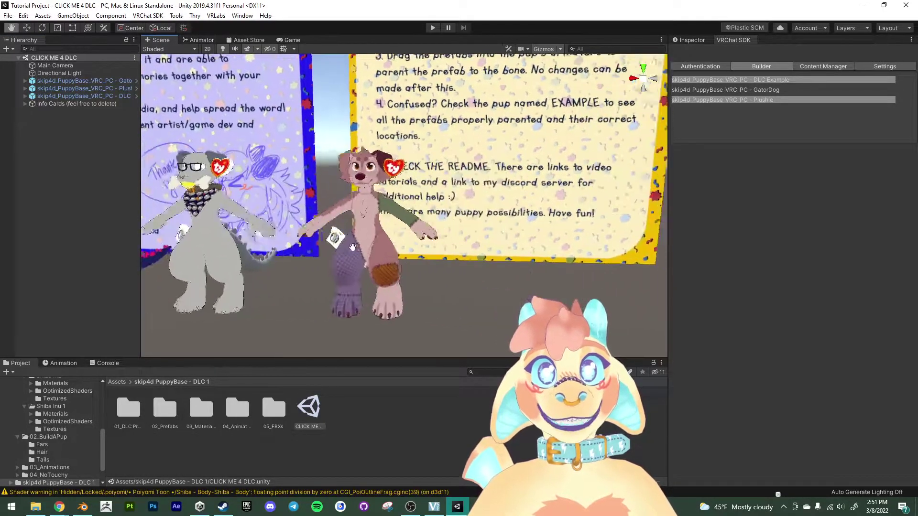
right_drag(418, 214, 501, 315)
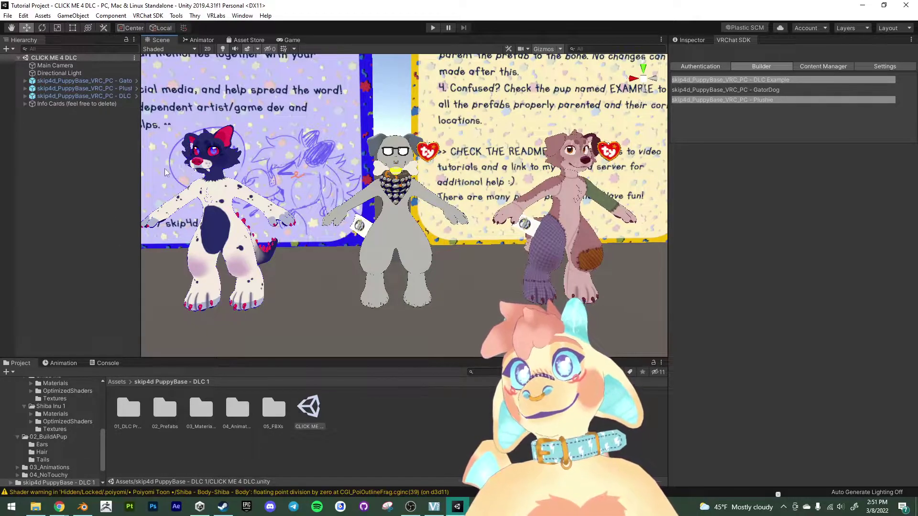
Hide the DLC Example pup by unticking its active checkbox.
drag(140, 163, 154, 160)
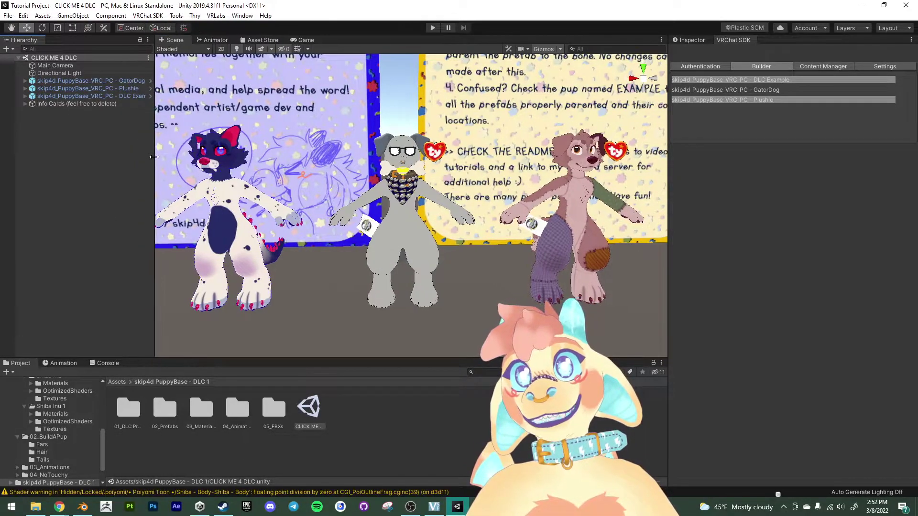
click(96, 95)
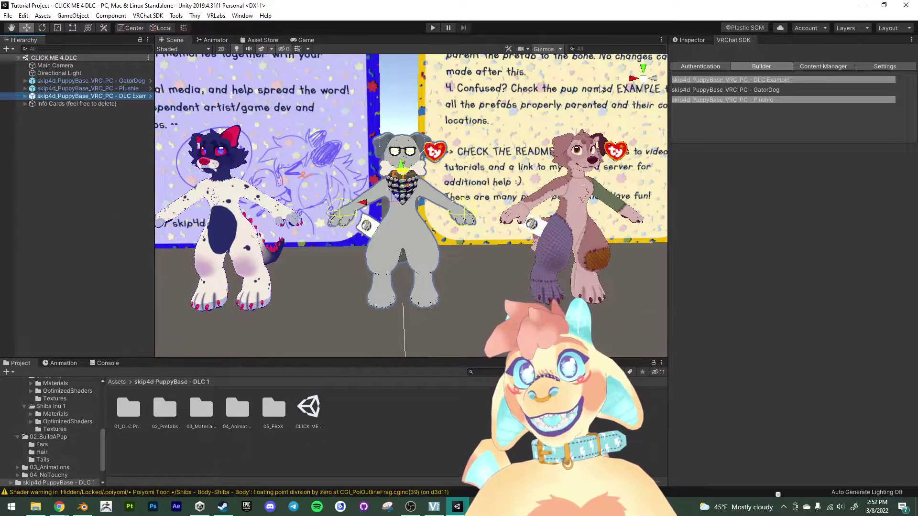
click(690, 39)
click(693, 52)
Set GatorDog's Transform Position X to 0 to centre it in the scene.
click(91, 81)
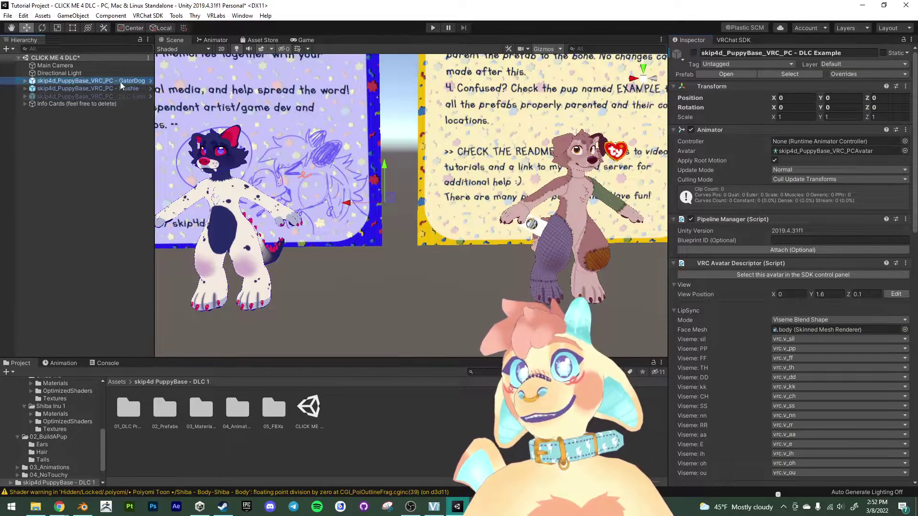
click(793, 97)
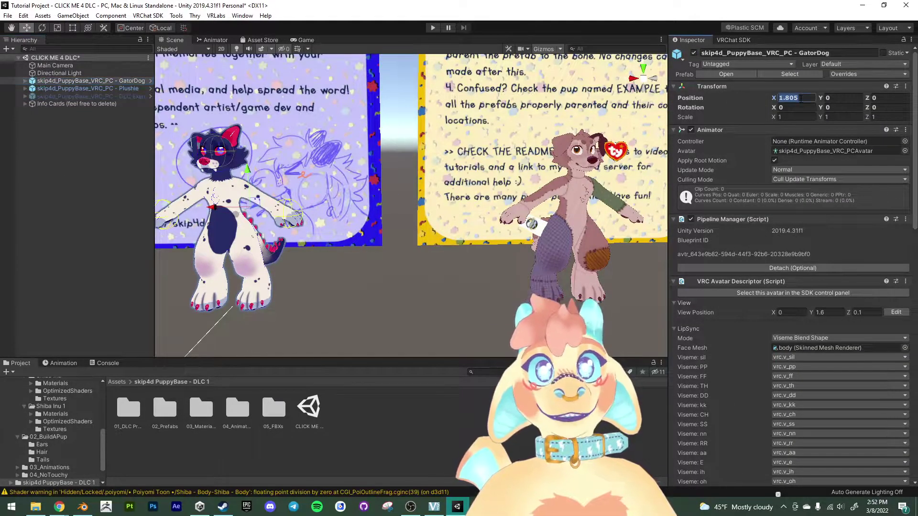
text(0)
scroll(464, 247, up, 5)
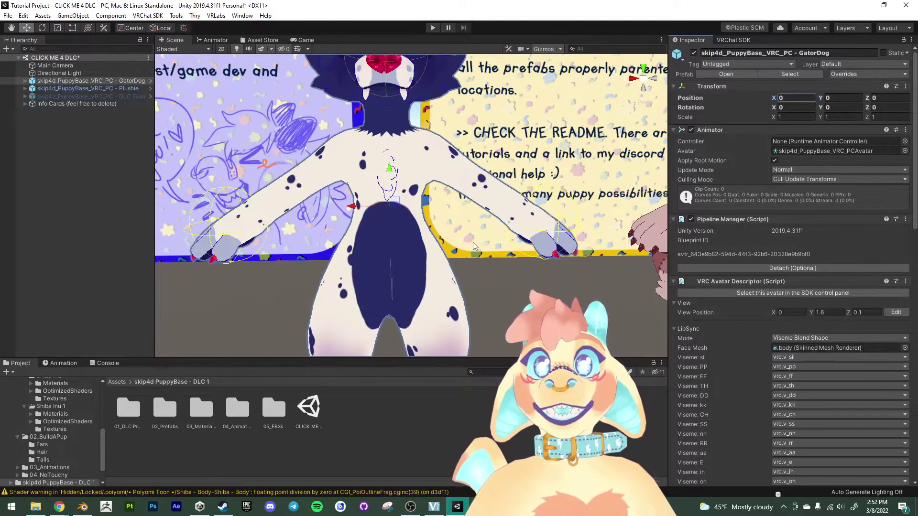
scroll(465, 247, down, 2)
scroll(465, 248, down, 3)
alt+drag(464, 247, 178, 309)
click(179, 309)
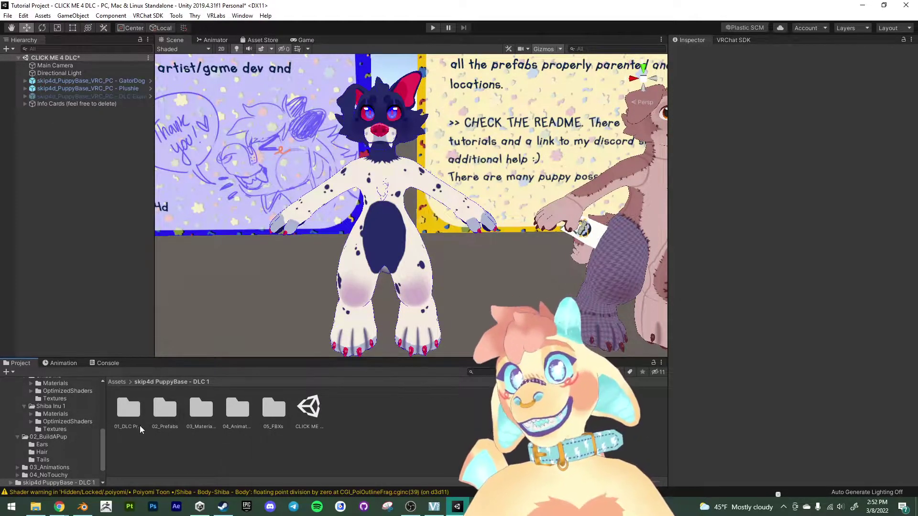
Add the DLC1 Collar prefab from 02_Prefabs > Accessories to the scene.
double_click(161, 412)
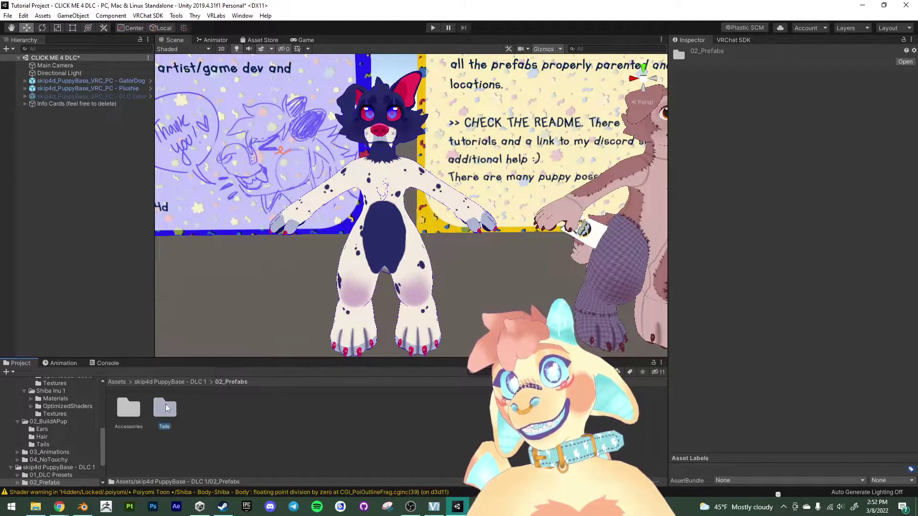
double_click(164, 410)
click(229, 382)
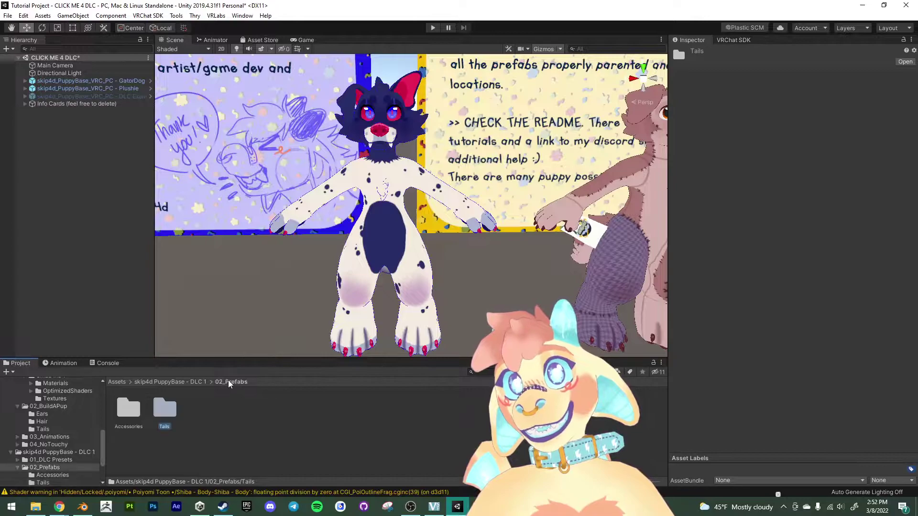
double_click(127, 409)
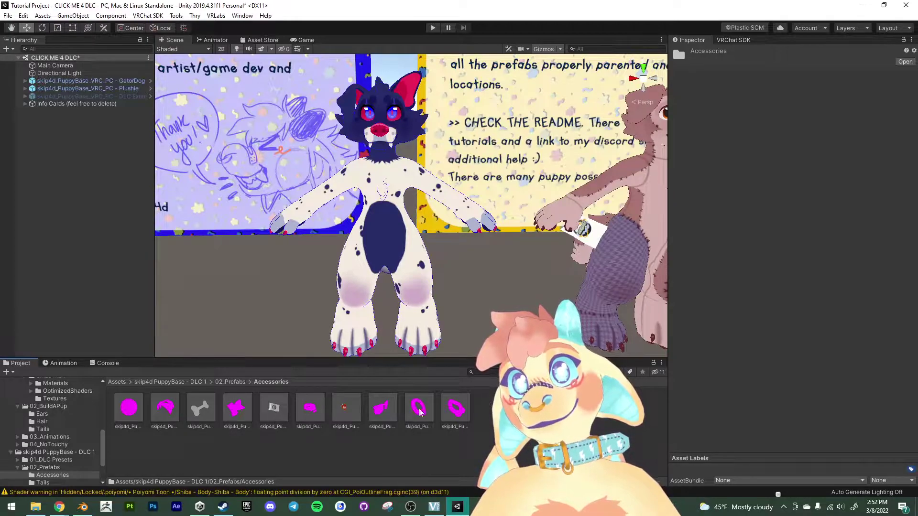
drag(314, 418, 68, 155)
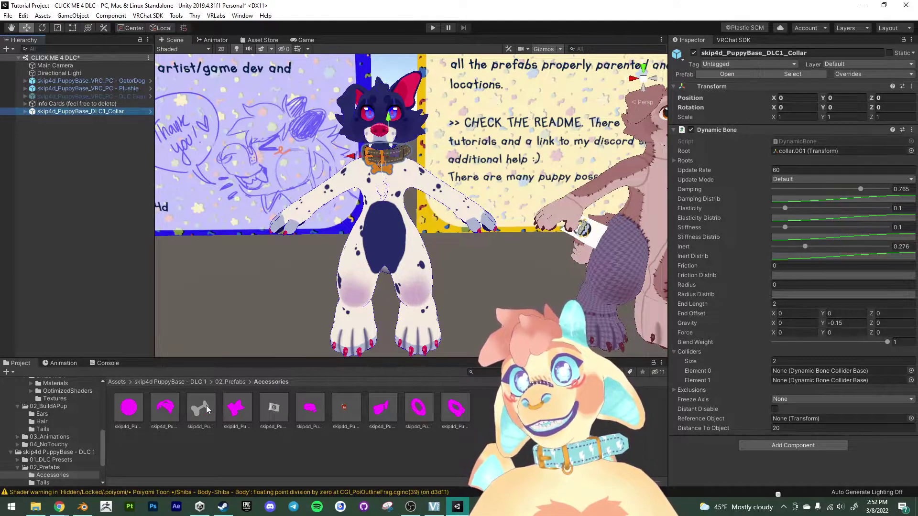
Add the Glasses and Septum2 prefabs, deleting the Bandana that was added by mistake.
drag(167, 414, 79, 240)
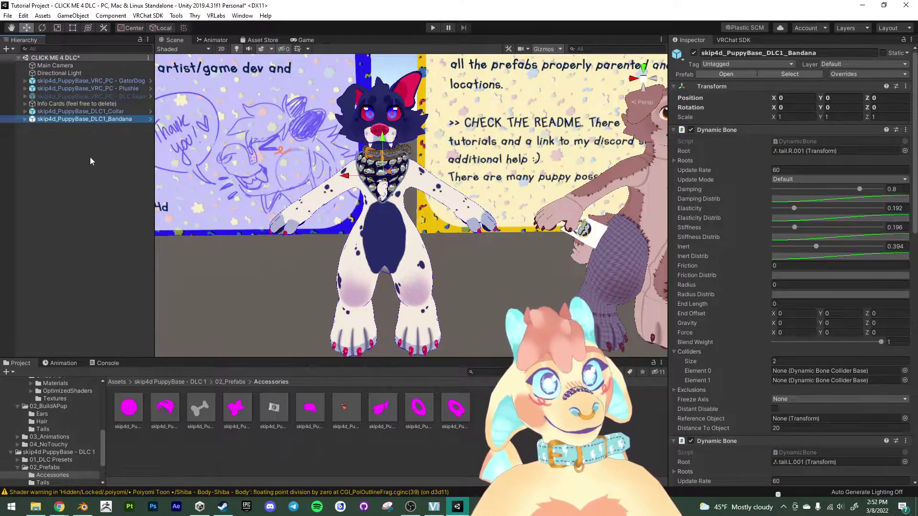
key(Delete)
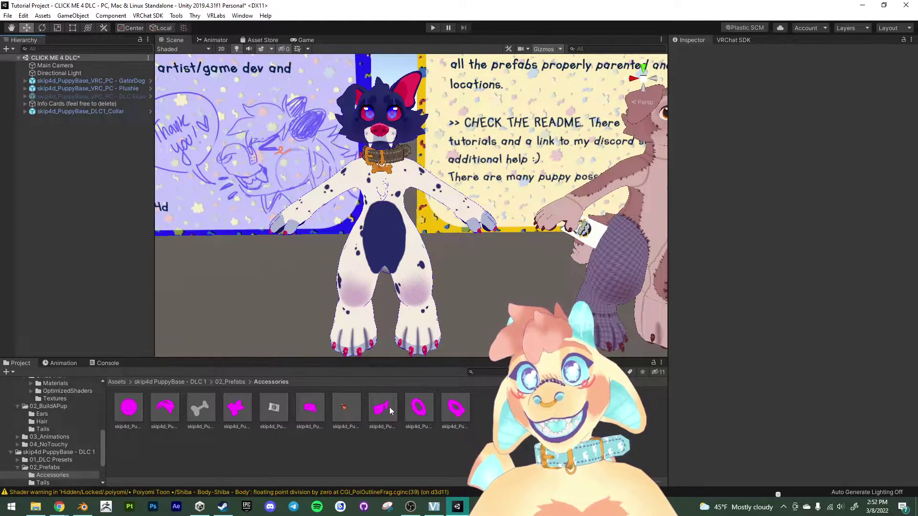
drag(389, 407, 93, 172)
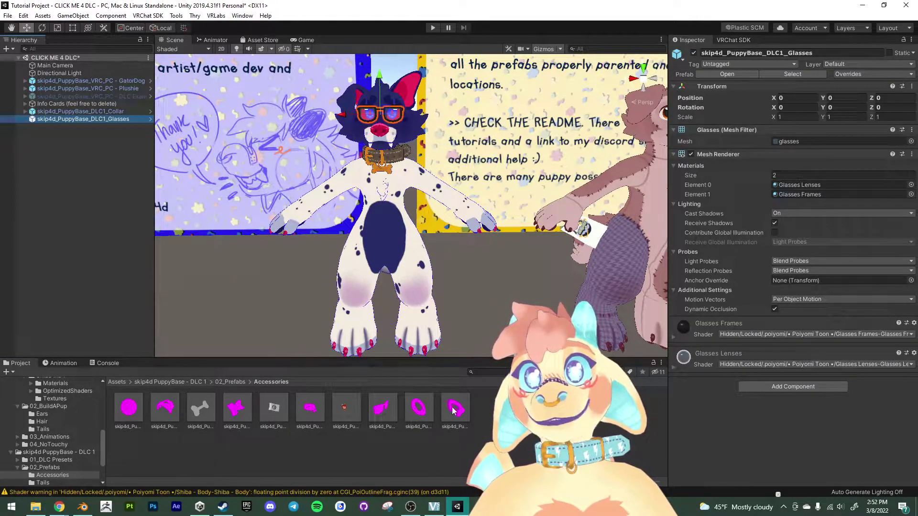
drag(67, 224, 65, 218)
scroll(411, 205, up, 3)
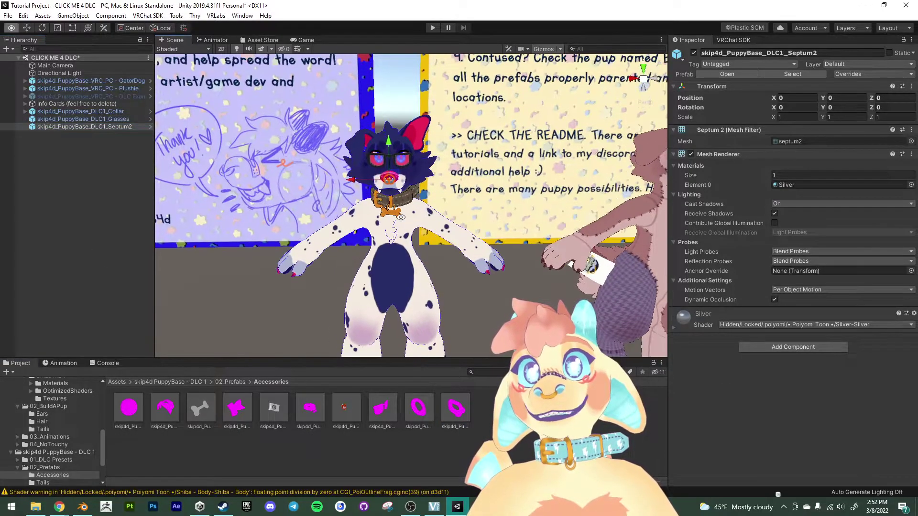
alt+drag(432, 204, 404, 263)
Expand GatorDog > Armature > hips in the Hierarchy and zoom toward its face.
click(84, 208)
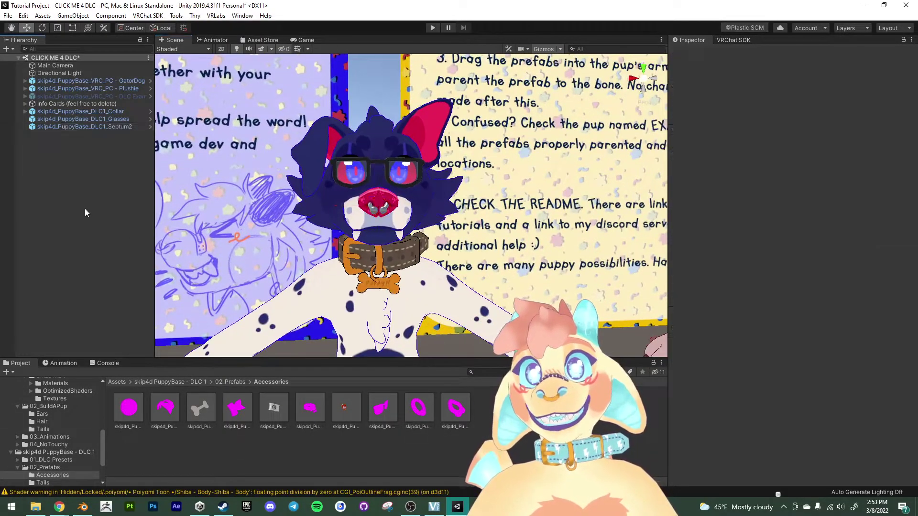
alt+right_drag(398, 257, 411, 273)
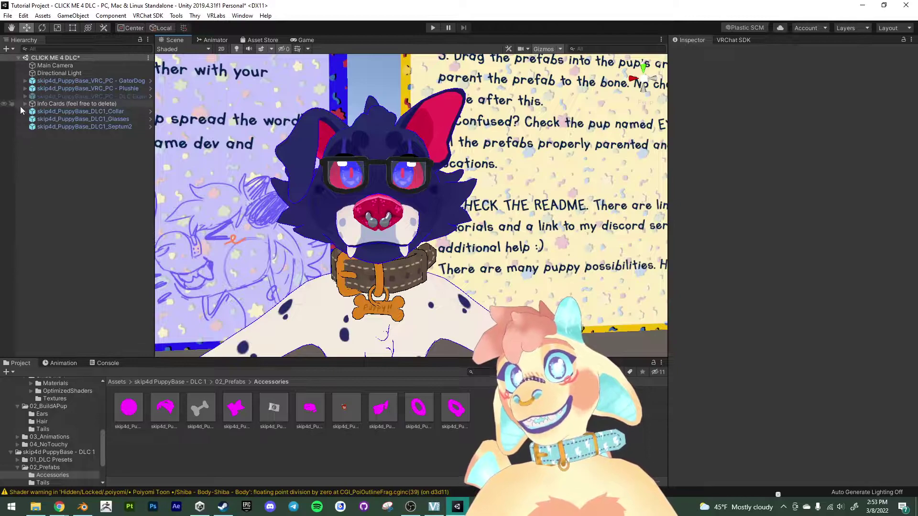
click(25, 80)
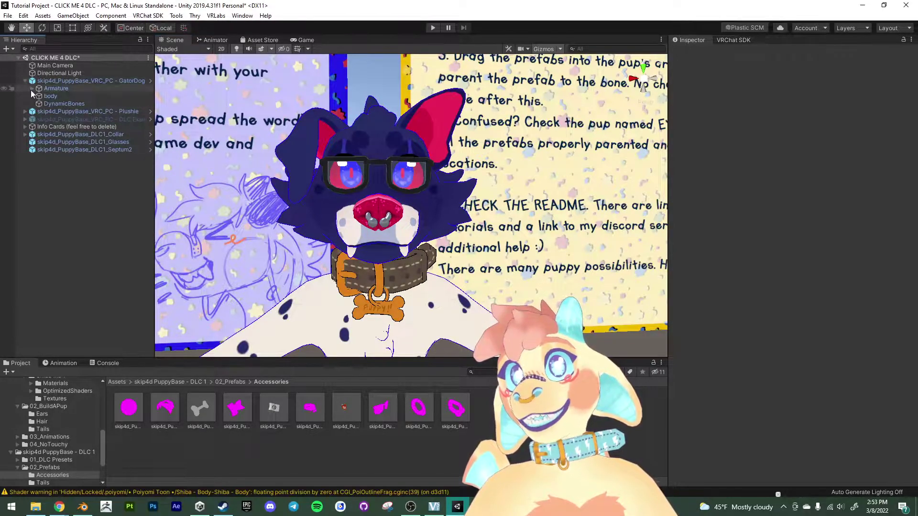
click(31, 90)
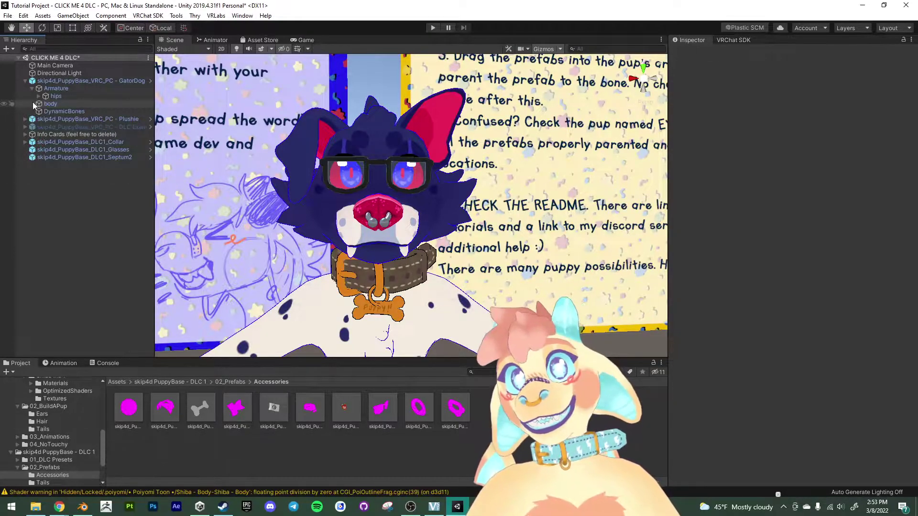
click(38, 96)
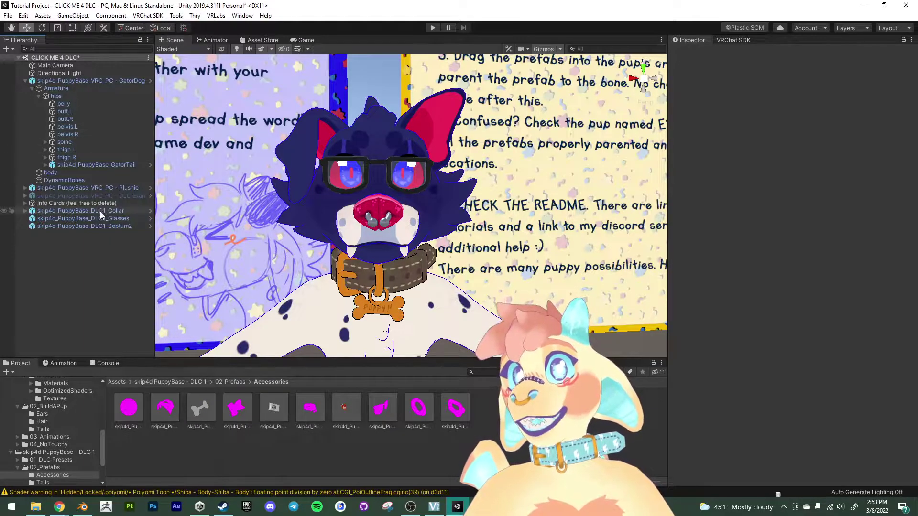
scroll(295, 268, down, 5)
Raise the DLC Example pup to Y 2.045, then hide it, leaving GatorDog alone.
click(109, 195)
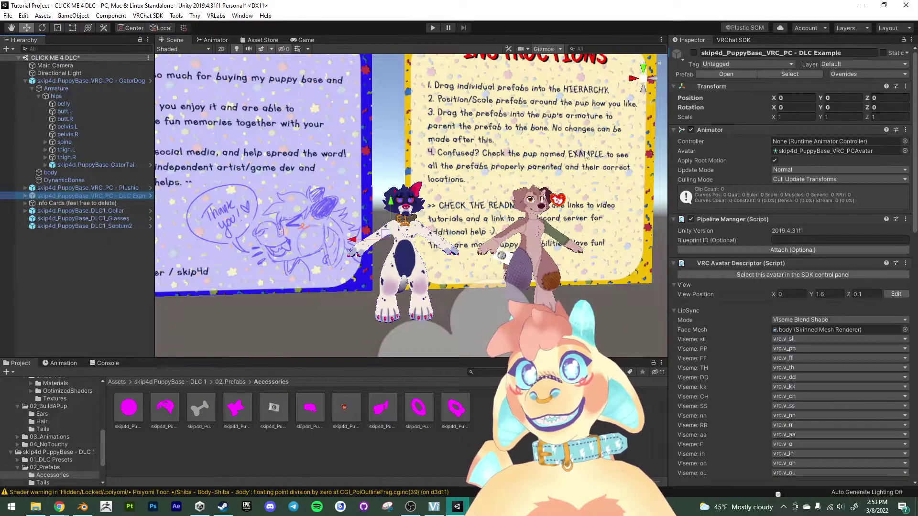
drag(391, 205, 385, 72)
middle_drag(386, 73, 417, 227)
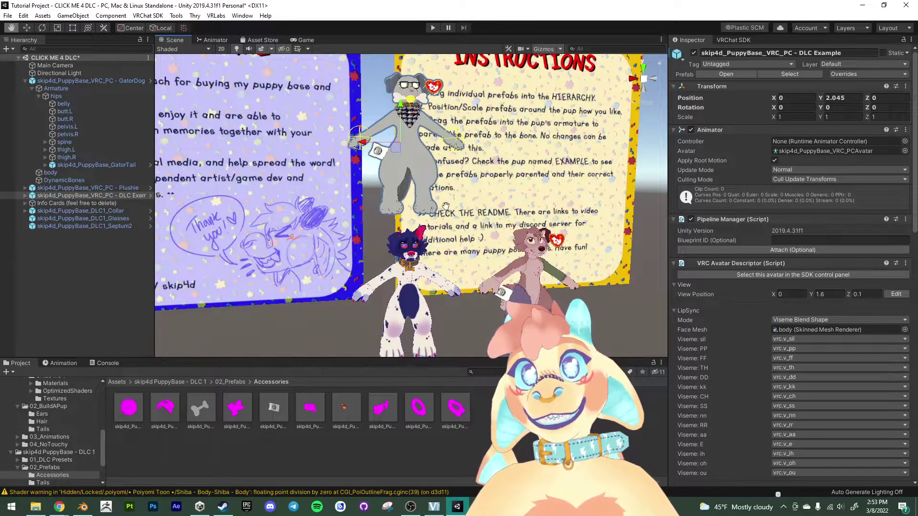
alt+drag(446, 206, 396, 121)
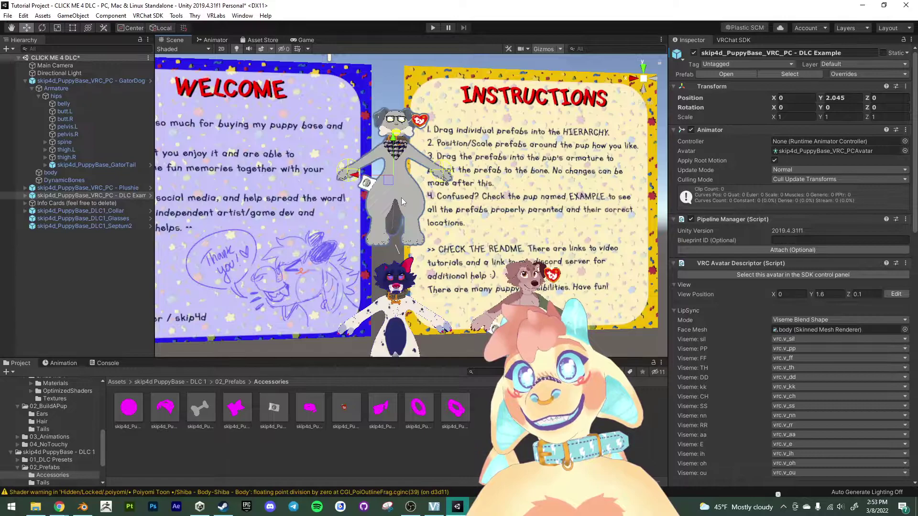
middle_drag(395, 255, 396, 226)
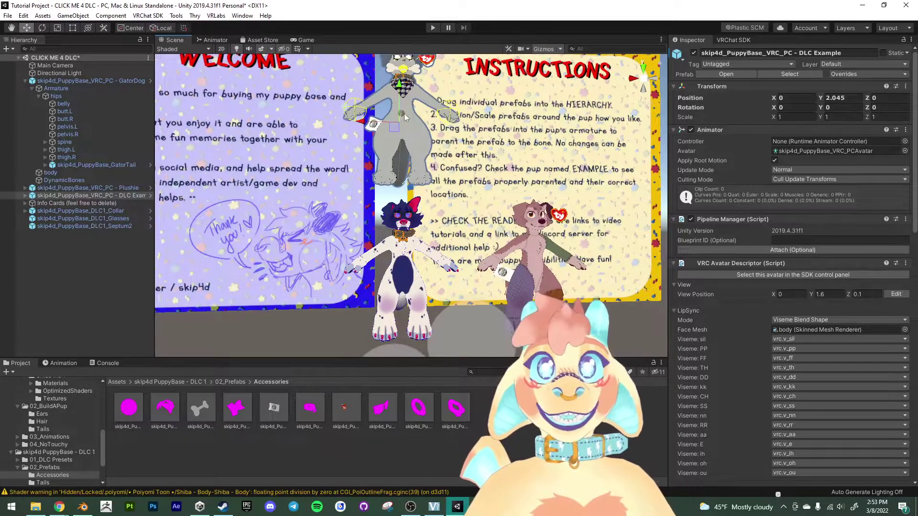
alt+right_drag(419, 282, 634, 300)
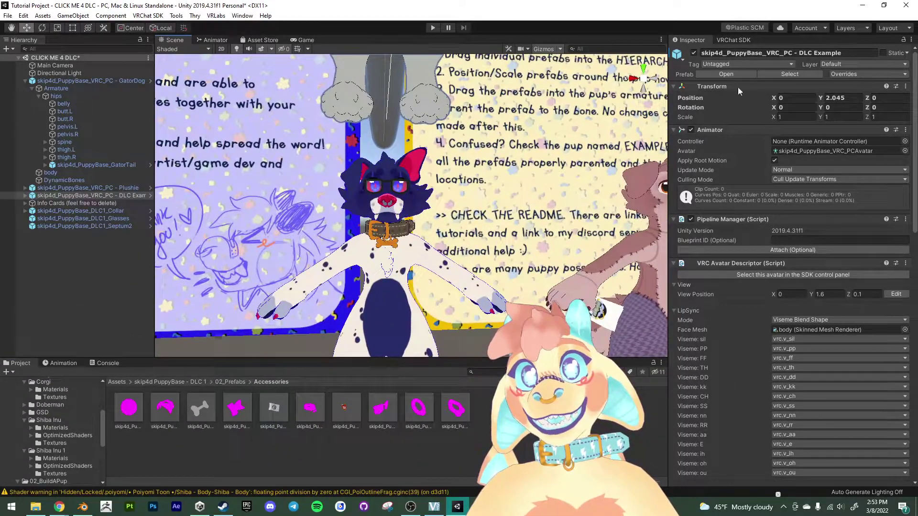
click(695, 54)
Expand spine > chest > neck and parent skip4d_PuppyBase_DLC1_Collar under the neck bone.
middle_drag(400, 205, 415, 176)
click(99, 211)
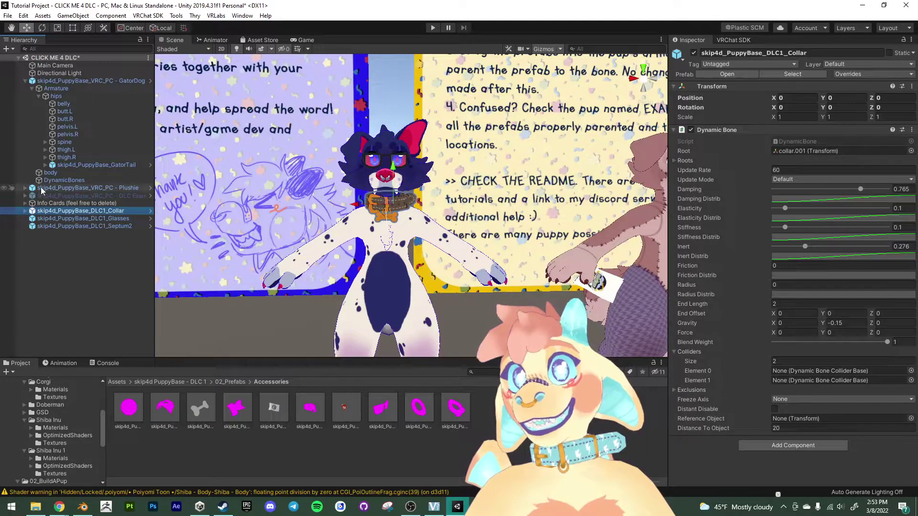
click(45, 142)
click(52, 150)
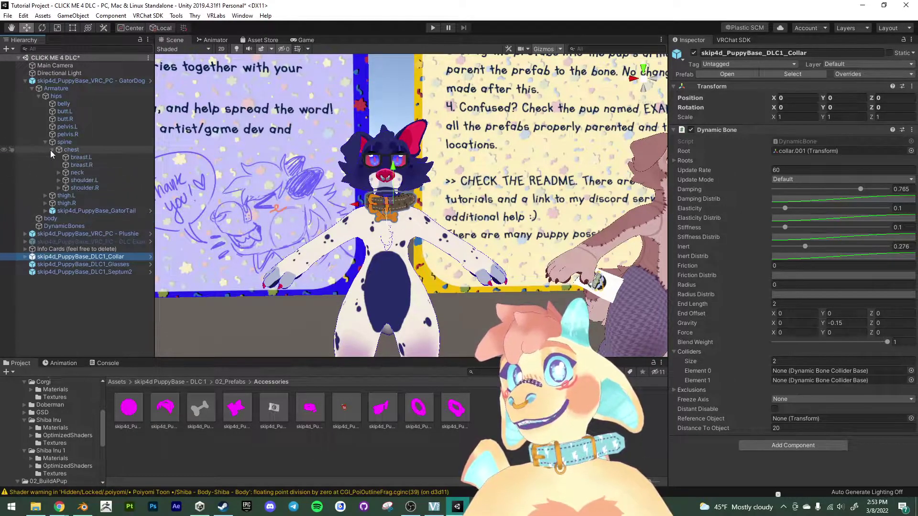
click(59, 173)
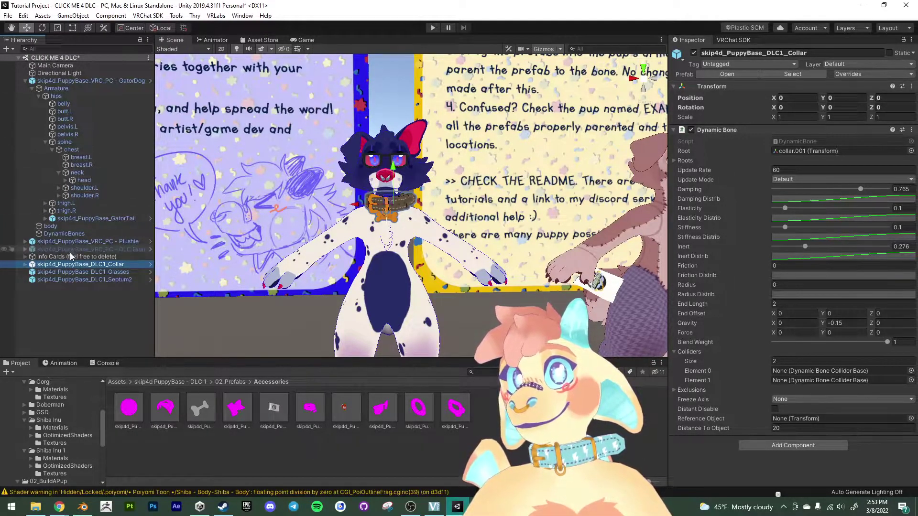
drag(79, 266, 76, 173)
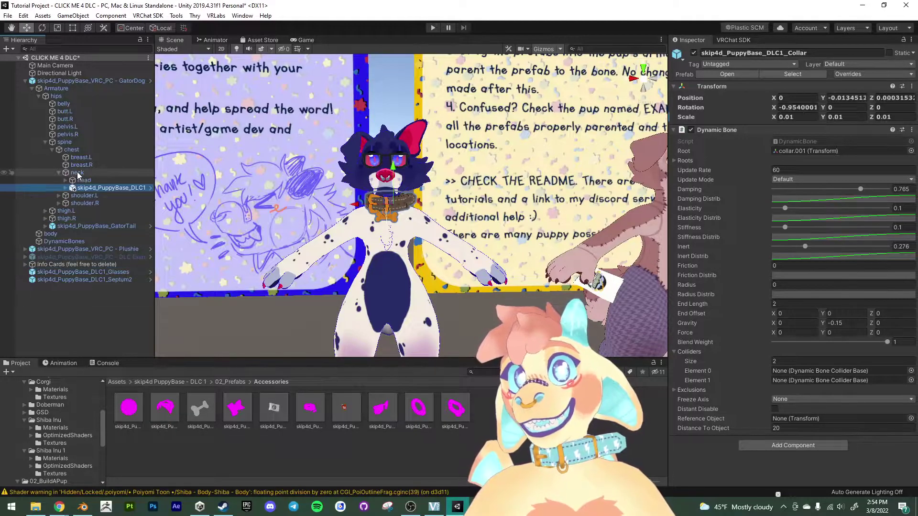
click(104, 272)
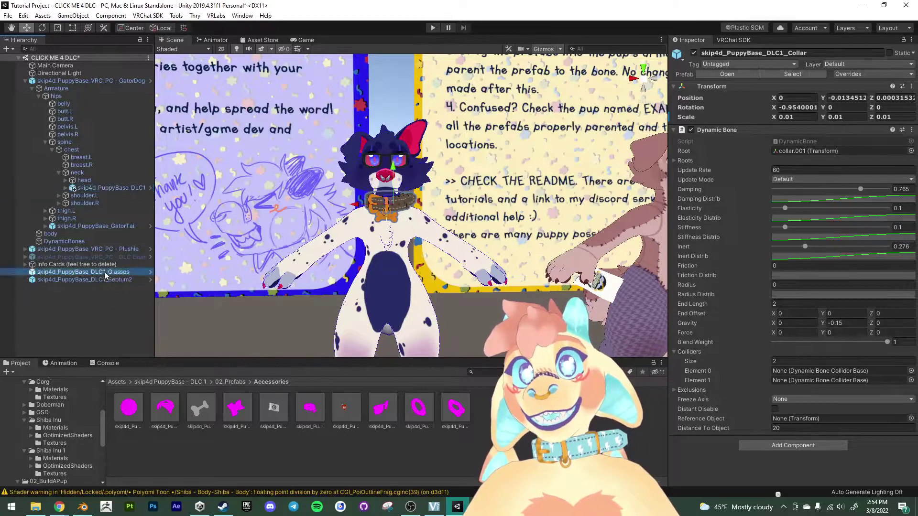
scroll(492, 228, up, 3)
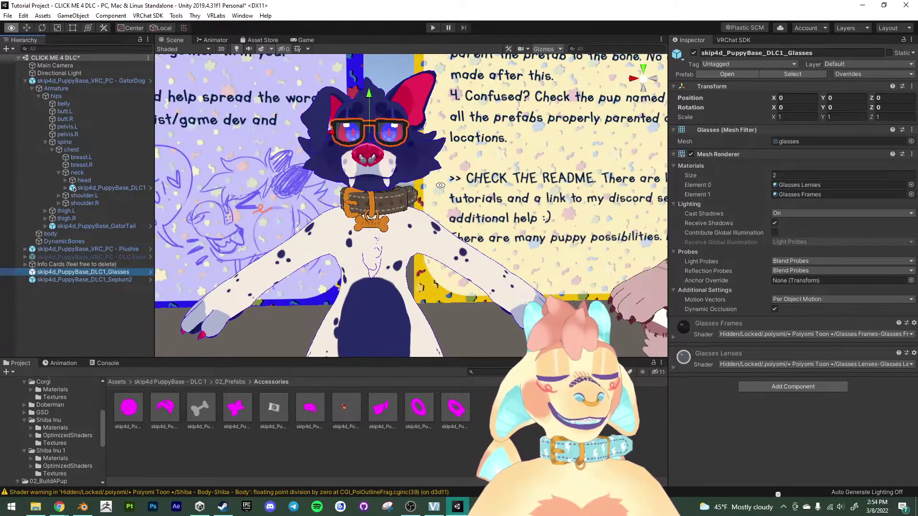
alt+scroll(488, 259, up, 3)
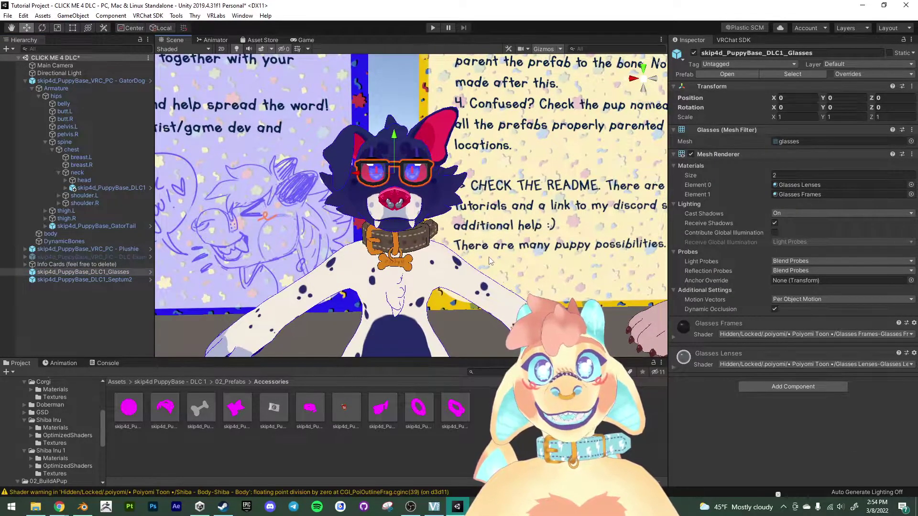
key(e)
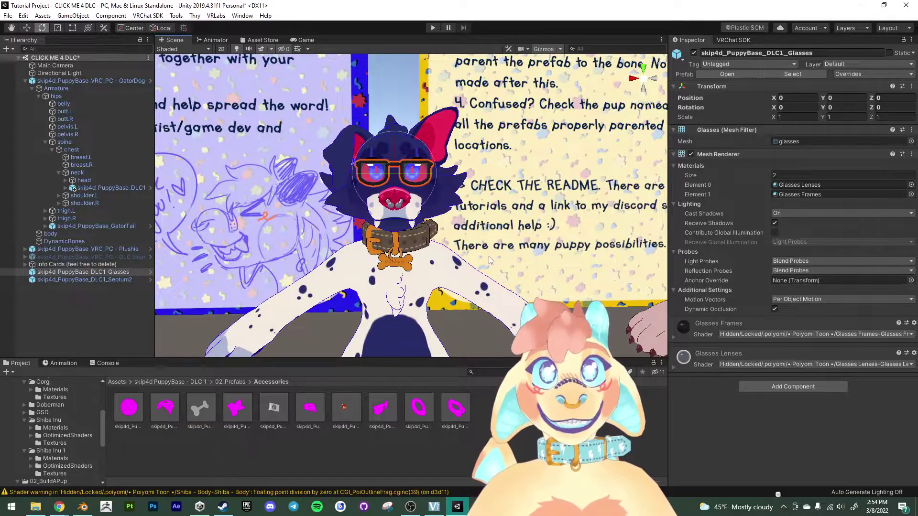
key(r)
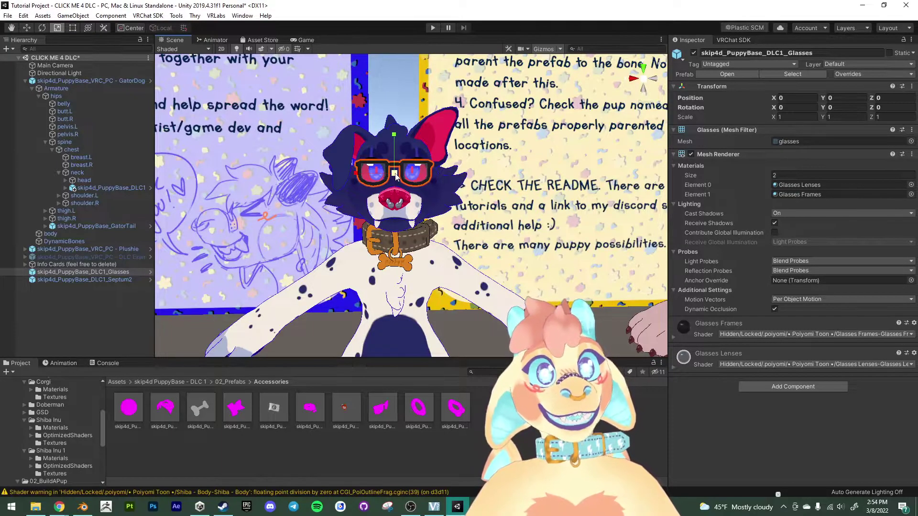
drag(394, 176, 471, 180)
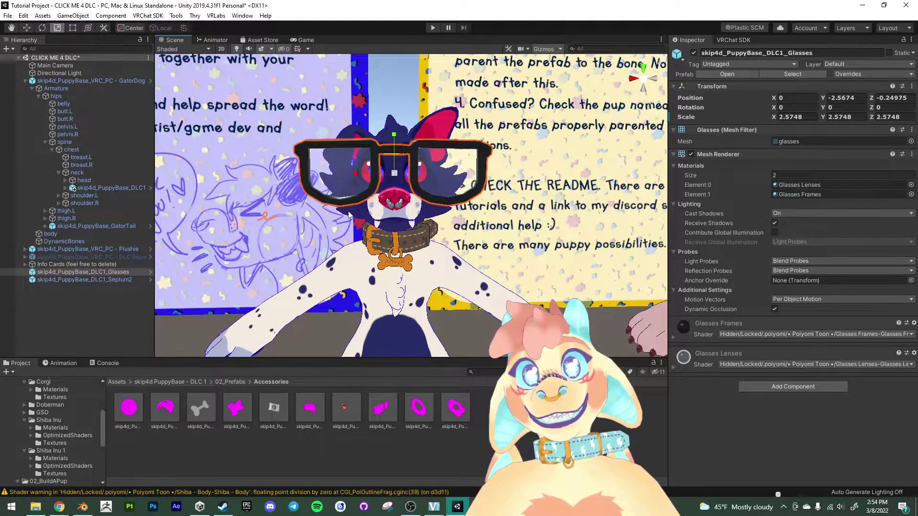
key(ctrl+z)
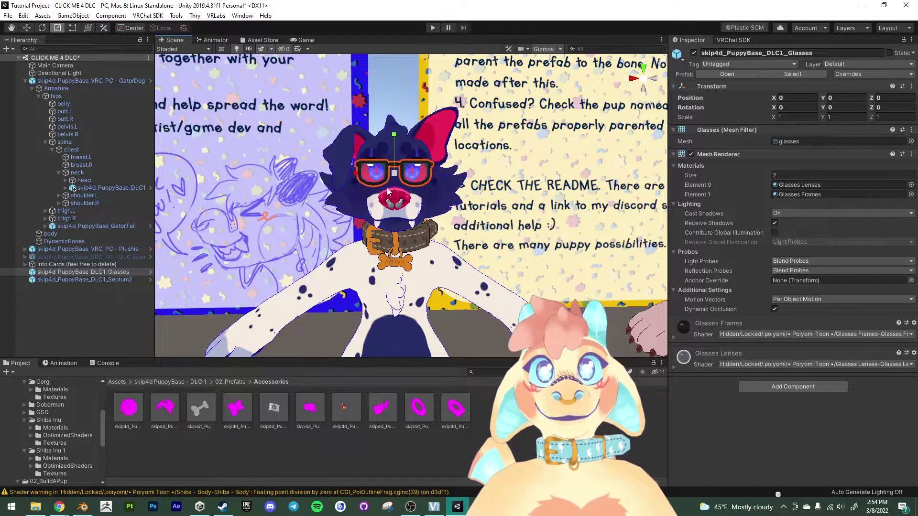
alt+drag(388, 191, 478, 218)
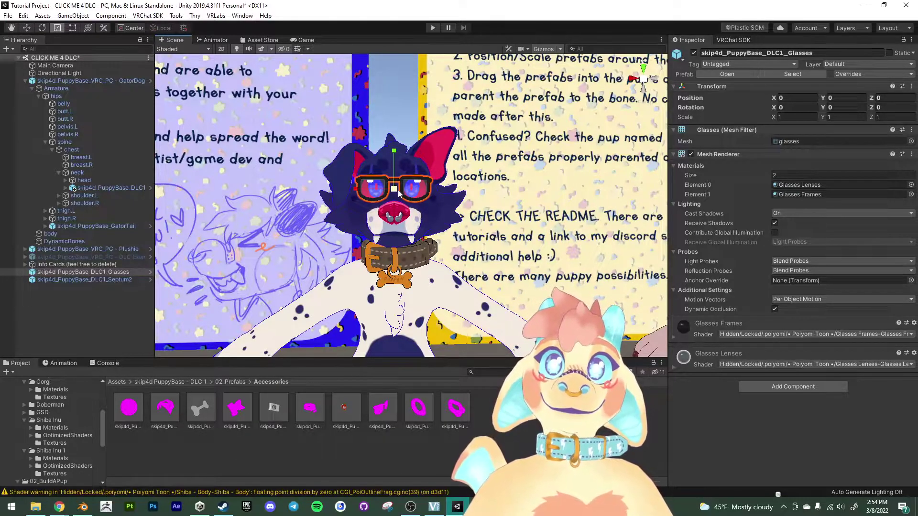
drag(397, 190, 467, 197)
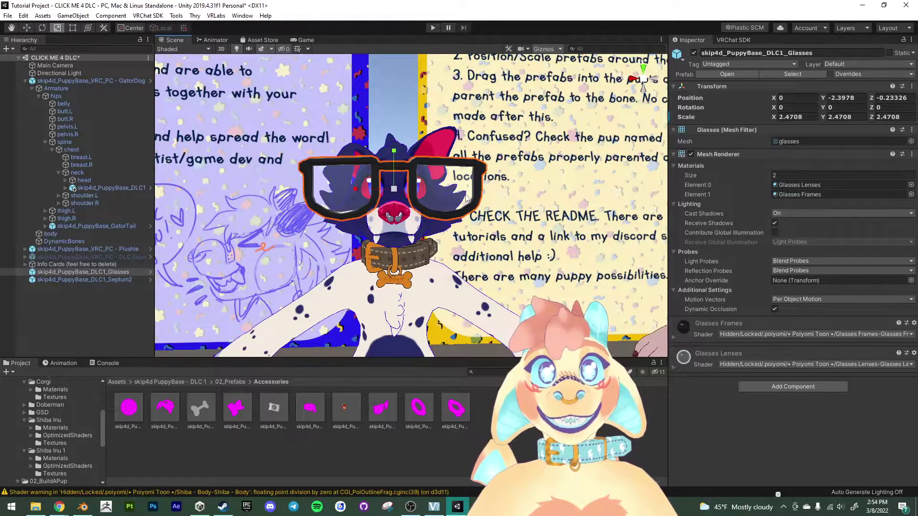
key(ctrl+z)
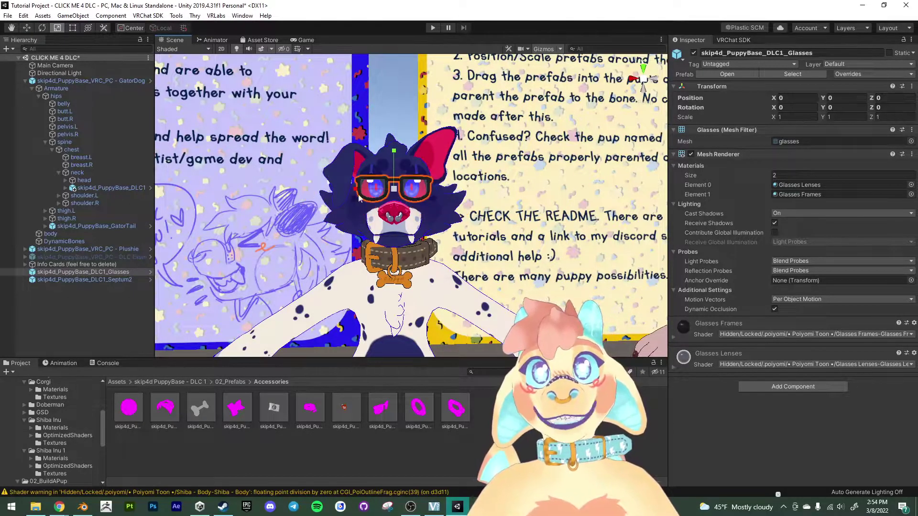
Select the Glasses and Septum2 prefabs and parent both under GatorDog's head bone.
click(65, 284)
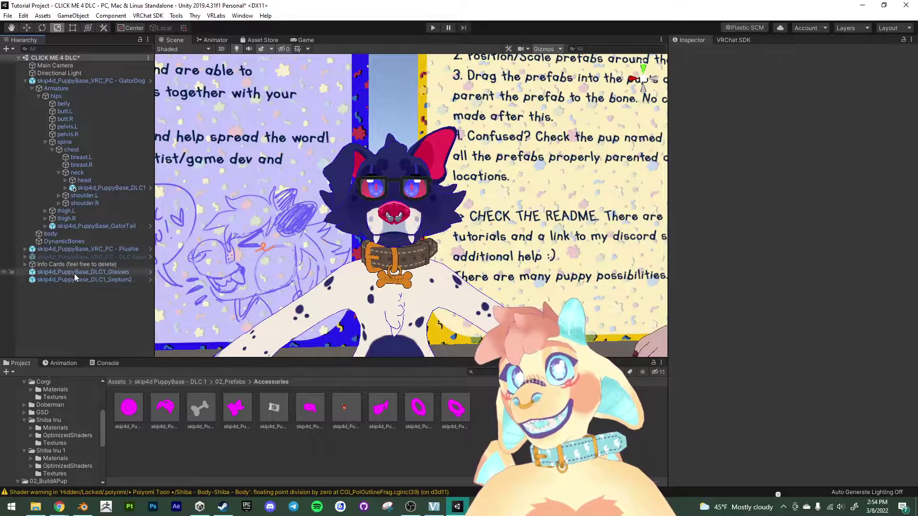
click(73, 274)
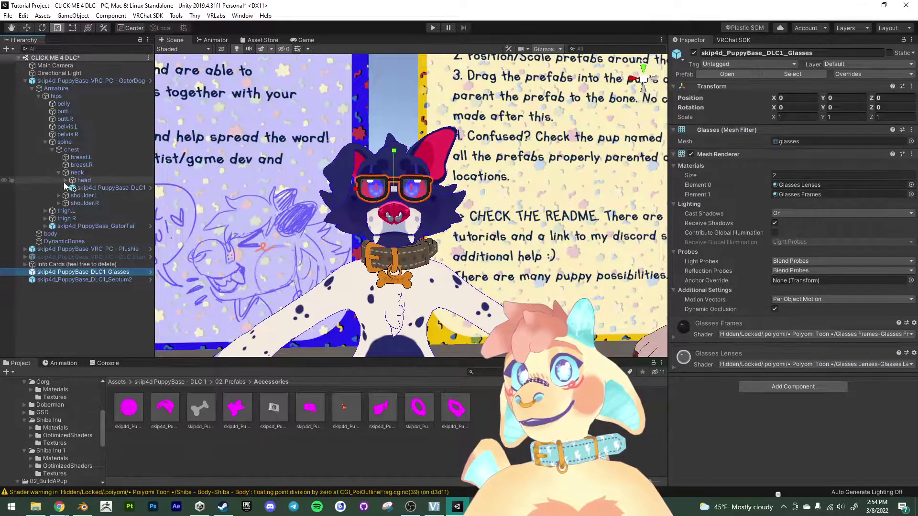
click(65, 180)
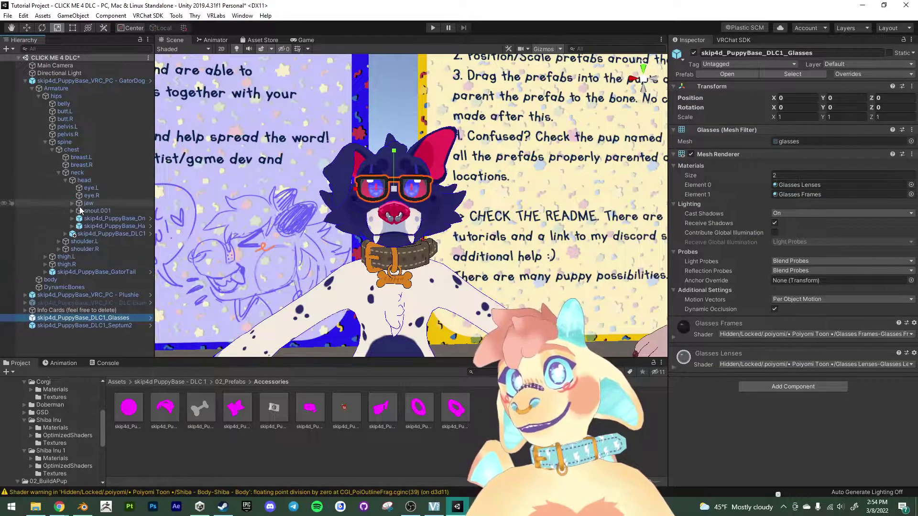
ctrl+click(100, 327)
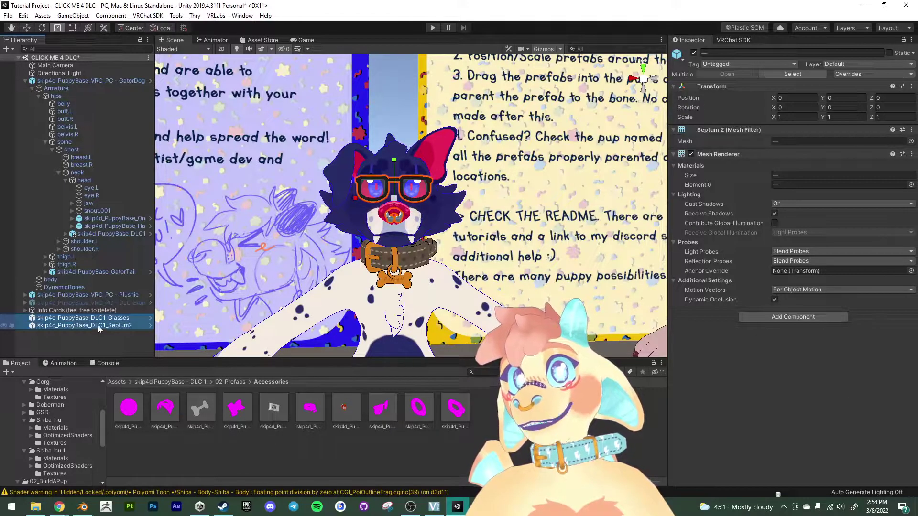
drag(91, 323, 87, 181)
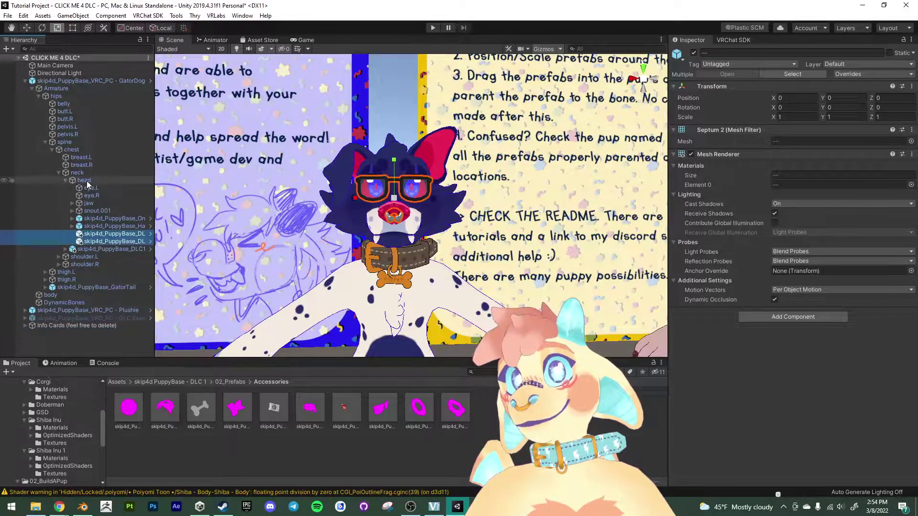
Inspect the Septum2 and hair tuft prefabs and orbit to view behind the pup.
click(111, 231)
click(116, 241)
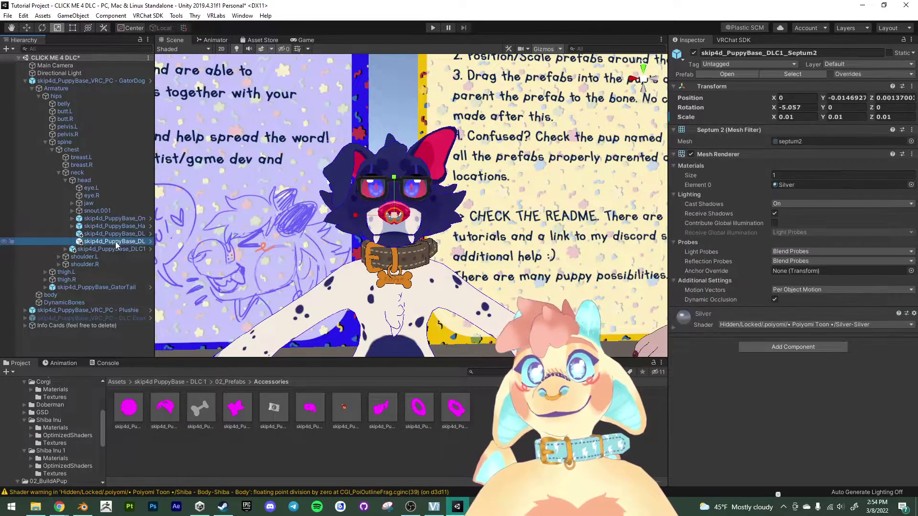
click(113, 229)
scroll(344, 265, down, 3)
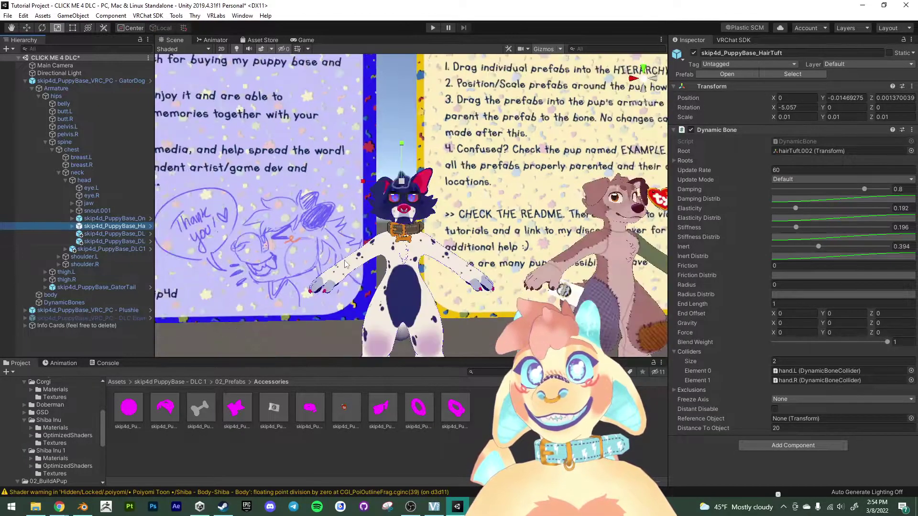
alt+drag(344, 264, 173, 182)
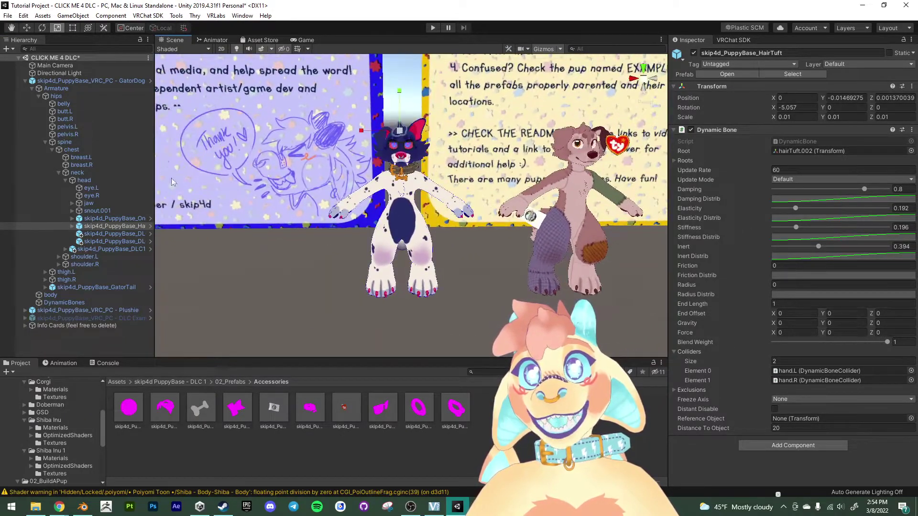
click(107, 81)
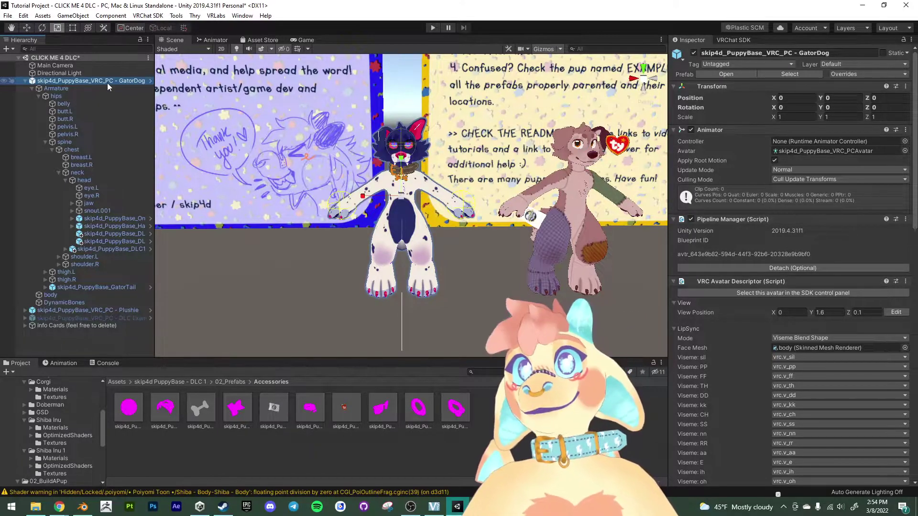
click(743, 40)
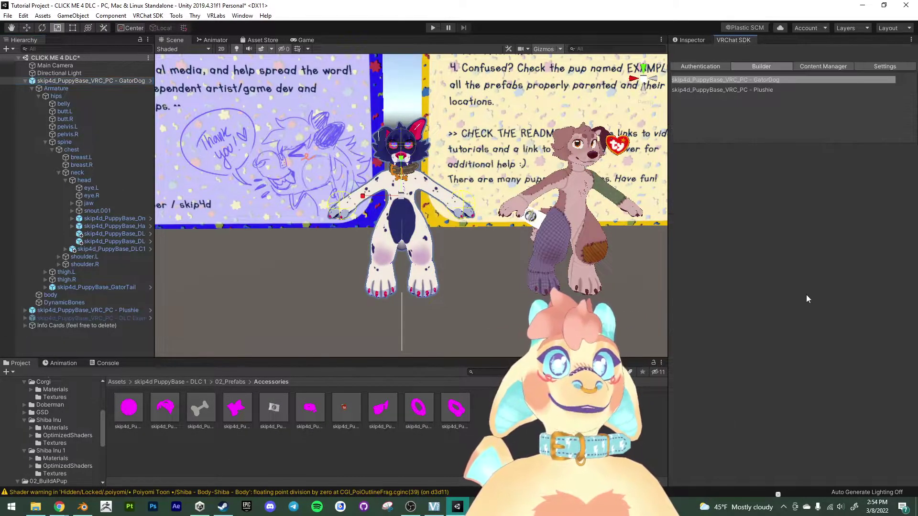
click(764, 78)
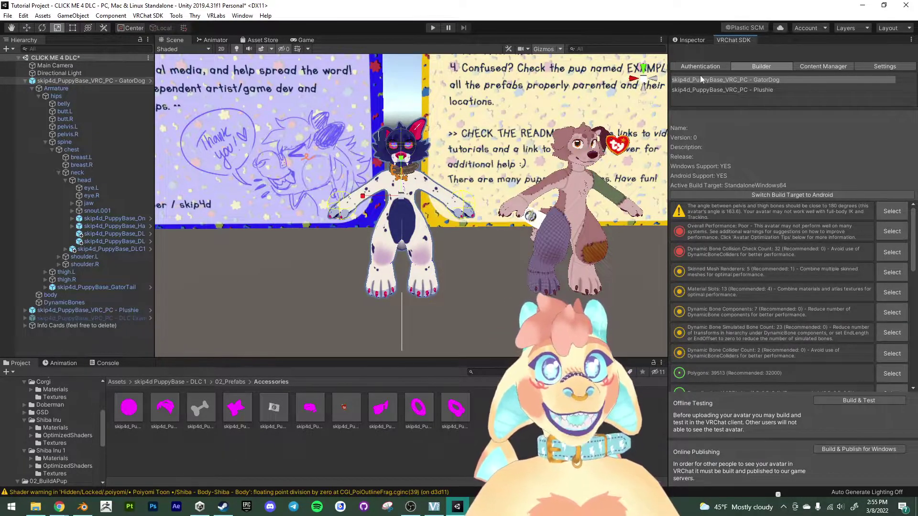
click(698, 42)
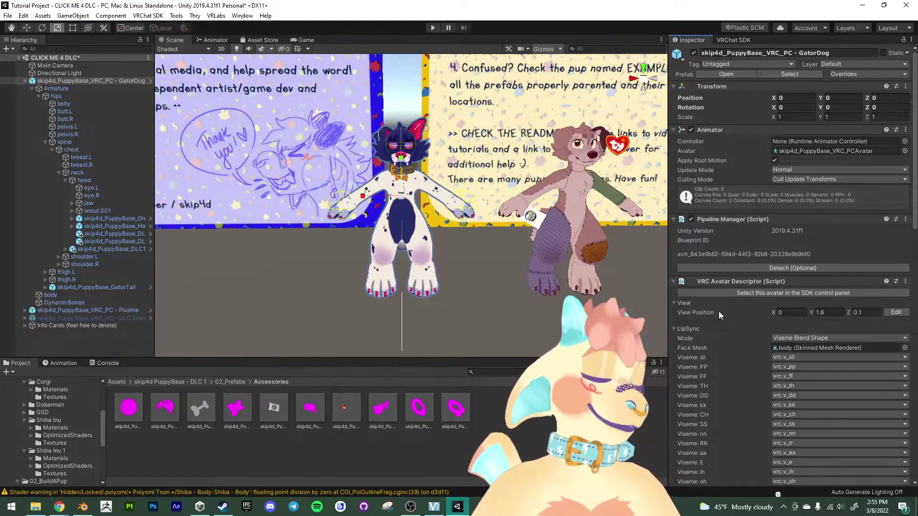
Widen the Hierarchy panel to make room for the added objects.
scroll(323, 308, up, 2)
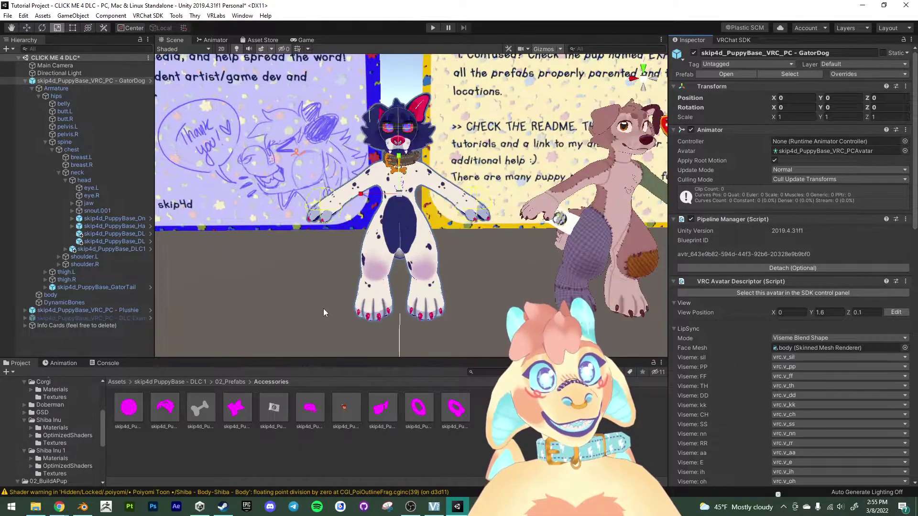
alt+scroll(322, 293, up, 3)
scroll(326, 296, up, 4)
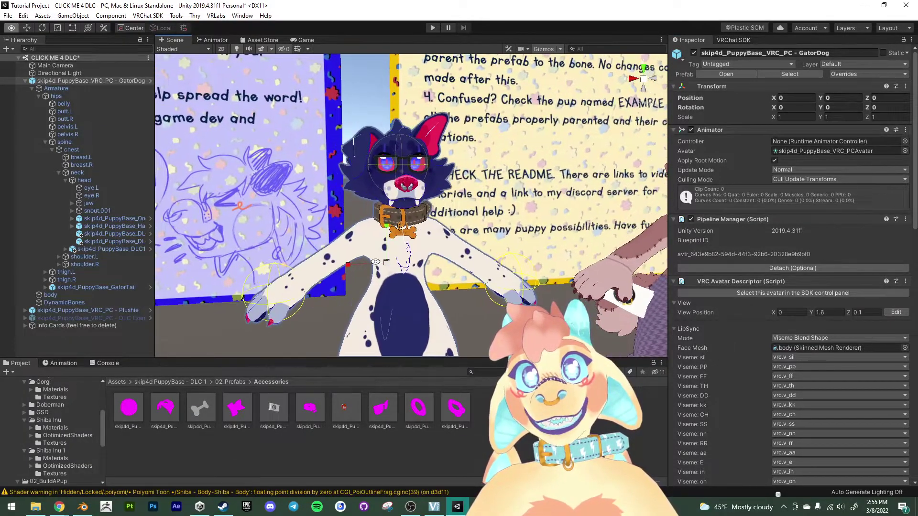
scroll(385, 218, down, 4)
alt+scroll(357, 269, up, 5)
alt+scroll(357, 268, up, 1)
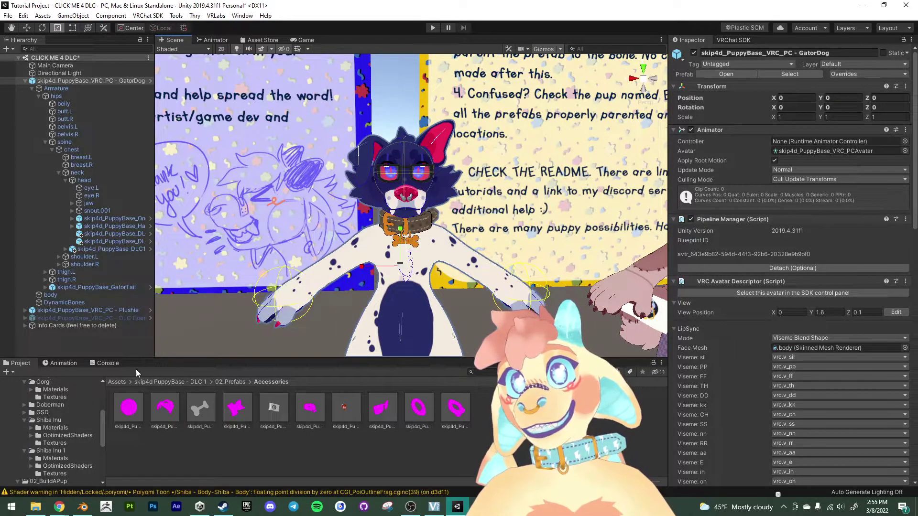
drag(155, 277, 205, 277)
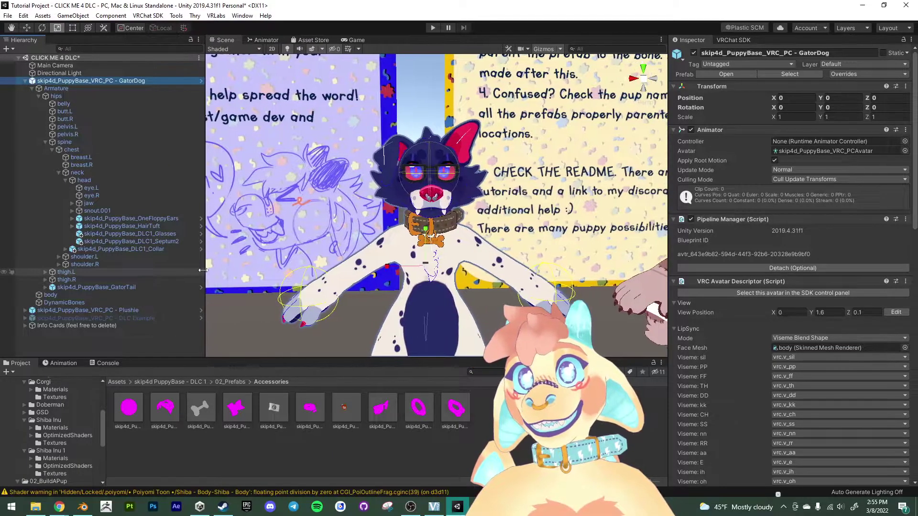
Multi-select the Ball, Bandana, Bone, Bowtie and Septum1 prefabs and drag them into the scene.
click(129, 407)
ctrl+click(166, 412)
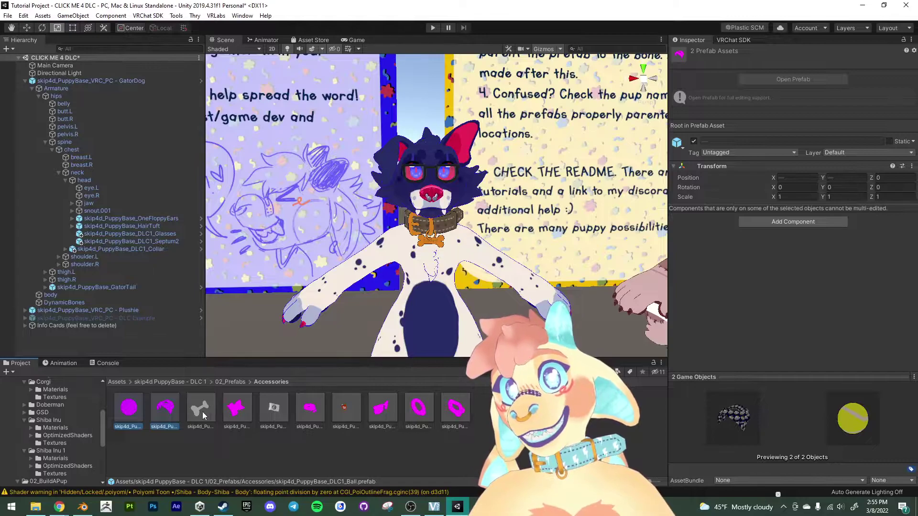
ctrl+click(201, 409)
ctrl+click(236, 409)
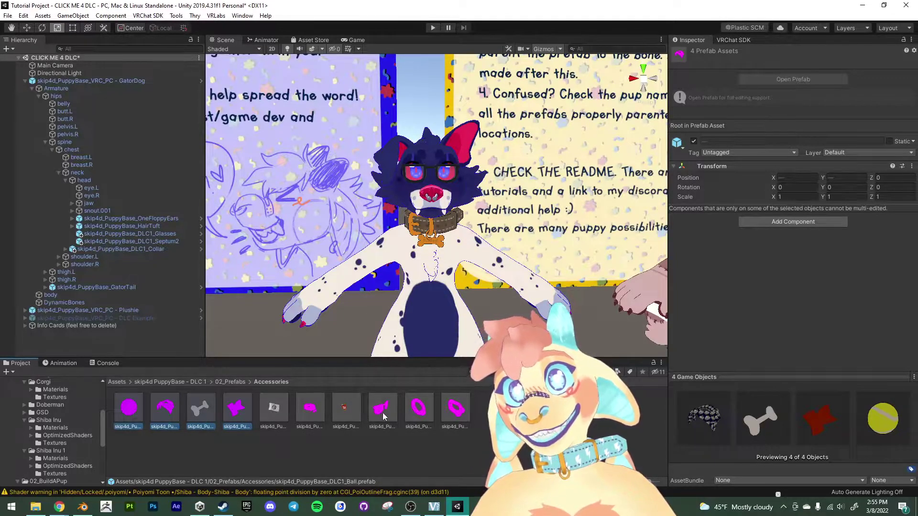
ctrl+click(420, 409)
drag(421, 409, 118, 341)
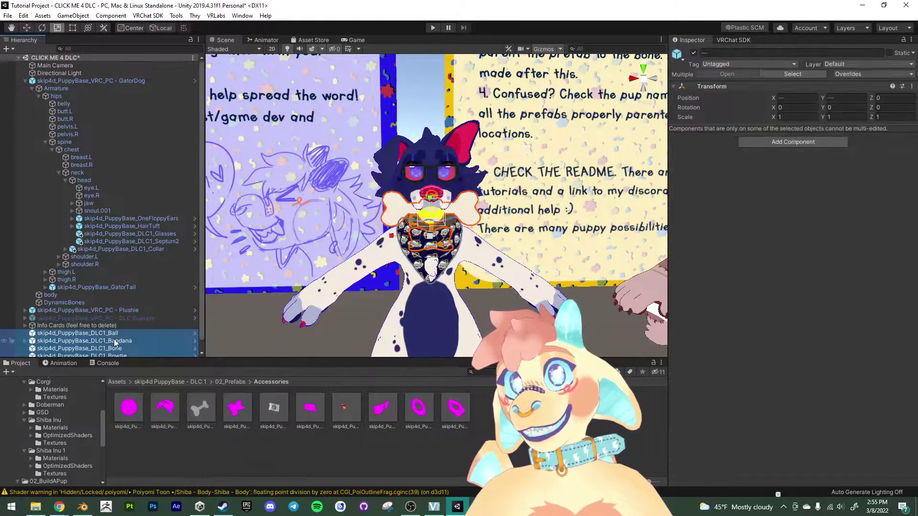
click(348, 458)
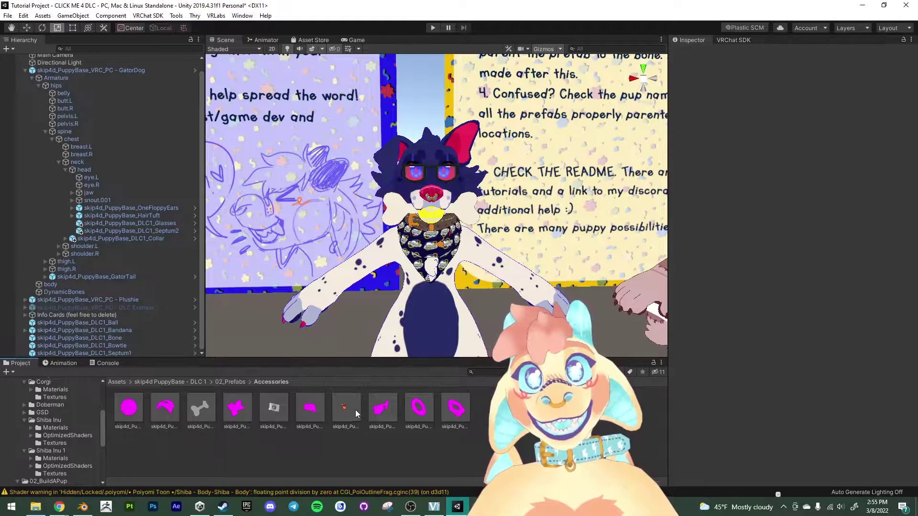
Swing the Scene view toward the plushie pup and adjust the zoom.
right_drag(356, 311, 430, 306)
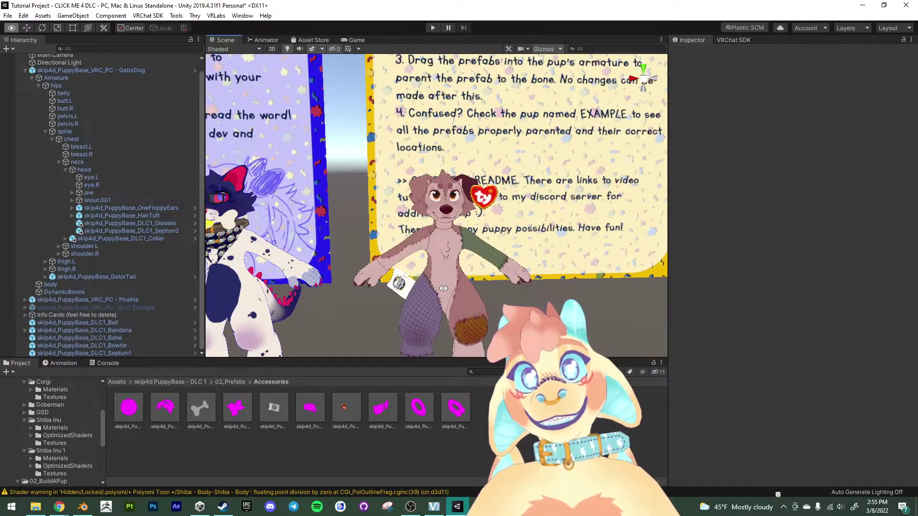
scroll(440, 289, up, 5)
scroll(363, 260, down, 2)
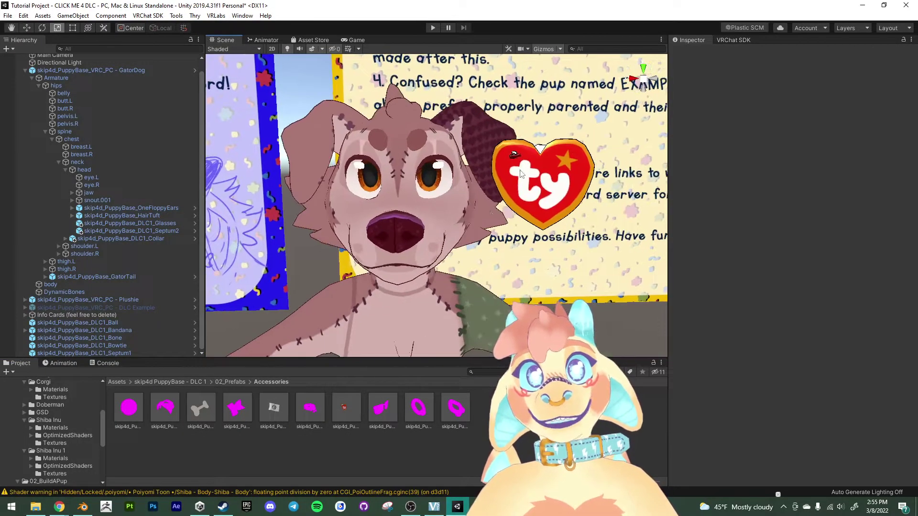
scroll(436, 234, down, 5)
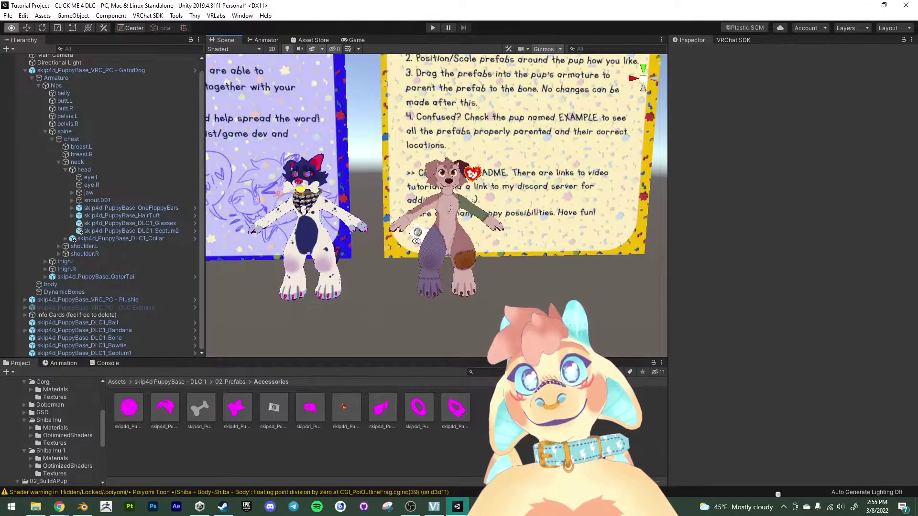
scroll(436, 234, up, 5)
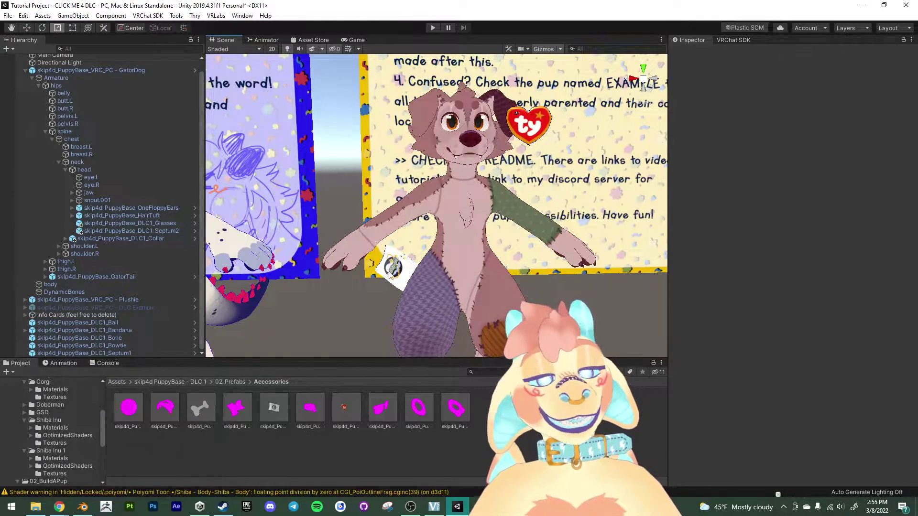
scroll(399, 286, down, 2)
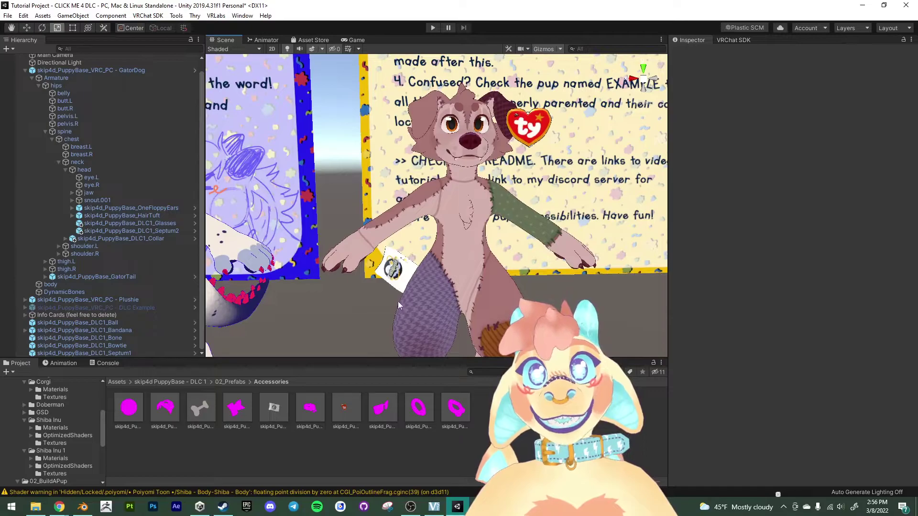
scroll(398, 302, down, 2)
Frame the dalmatian pup, then select skip4d_PuppyBase_DLC1_Ball in the Hierarchy.
alt+drag(397, 300, 556, 172)
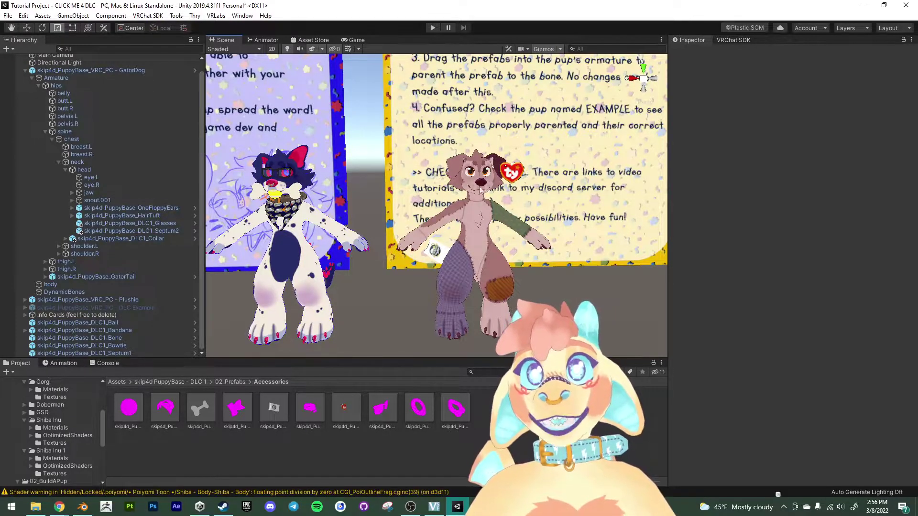
alt+right_drag(480, 189, 693, 282)
middle_drag(694, 282, 406, 258)
mouse_move(405, 258)
alt+mouse_down()
mouse_move(430, 237)
mouse_move(411, 243)
alt+mouse_up()
alt+drag(306, 258, 247, 264)
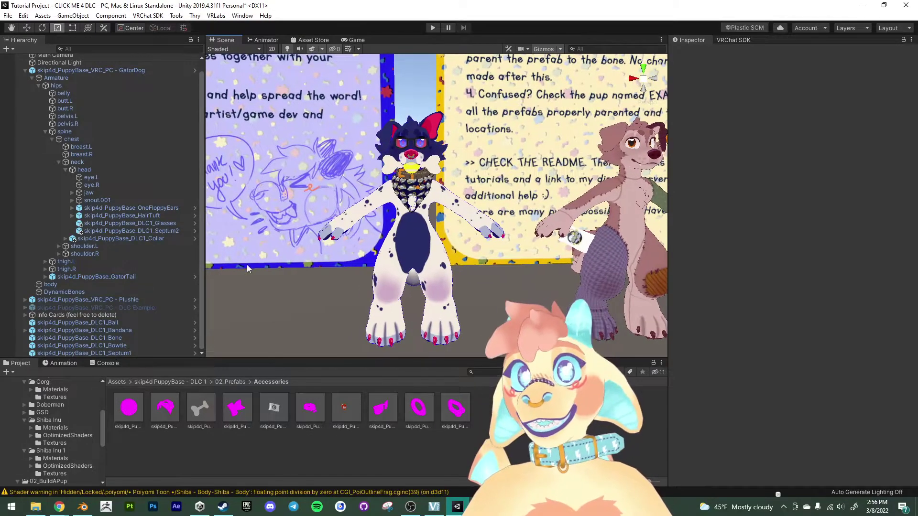
scroll(121, 293, up, 1)
scroll(120, 300, down, 1)
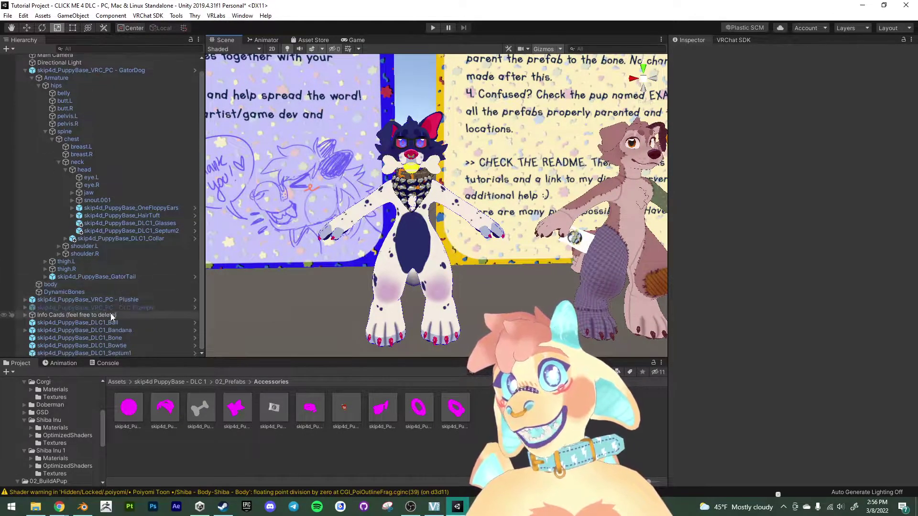
click(109, 322)
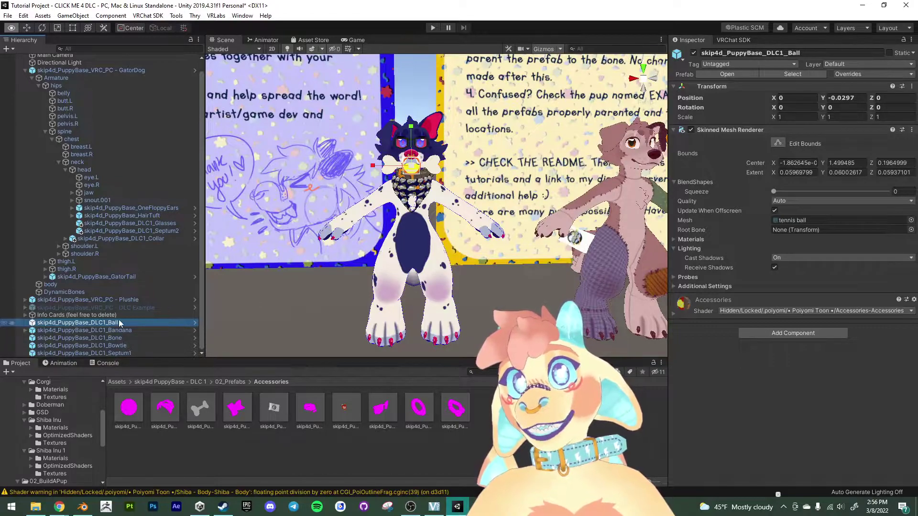
Parent the Ball and Bone accessories under GatorDog's jaw bone.
key(r)
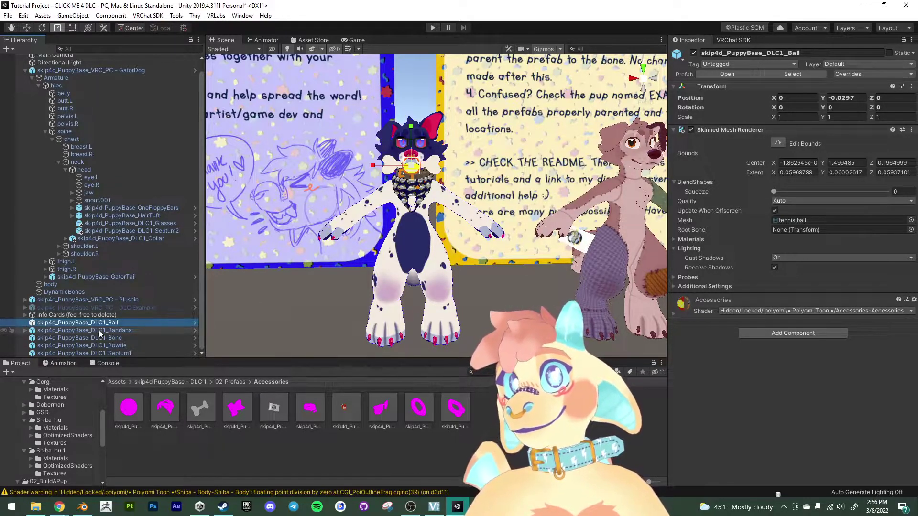
ctrl+click(82, 338)
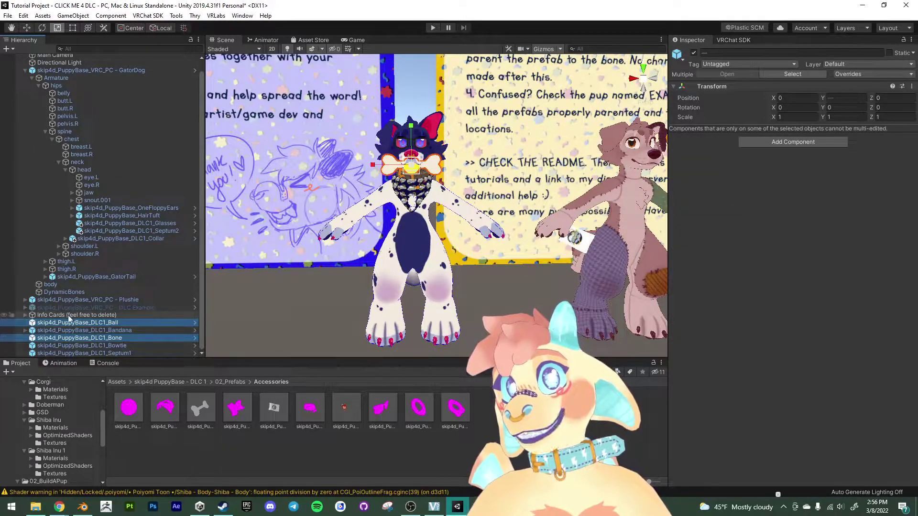
drag(91, 323, 95, 192)
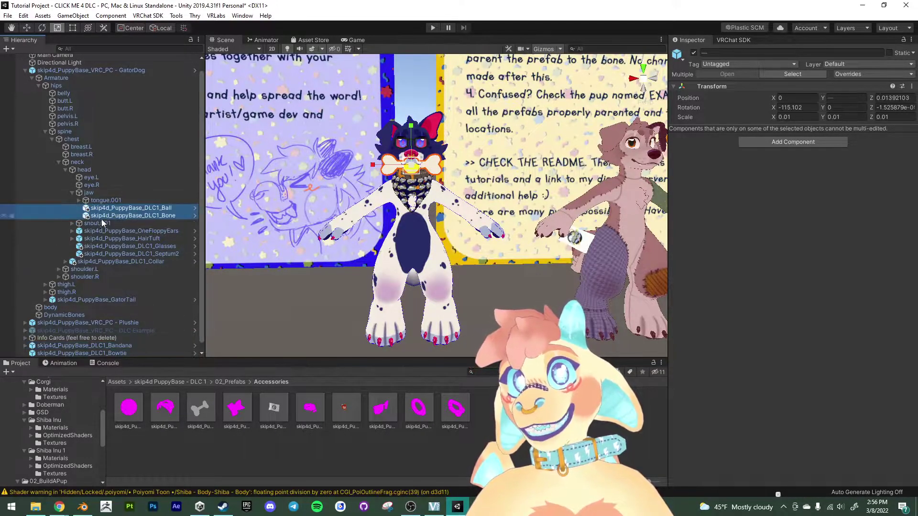
Parent Bandana under the neck, Bowtie under the chest and Septum1 under the head.
click(101, 338)
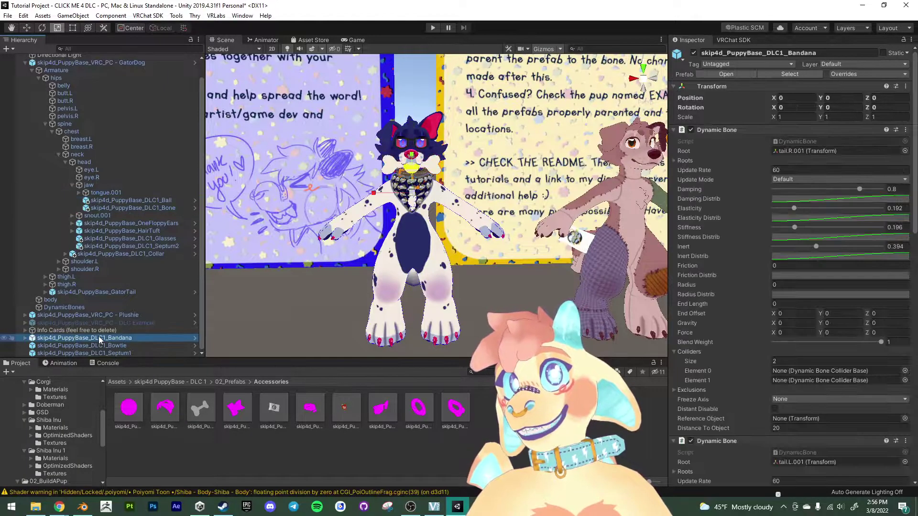
drag(96, 340, 89, 154)
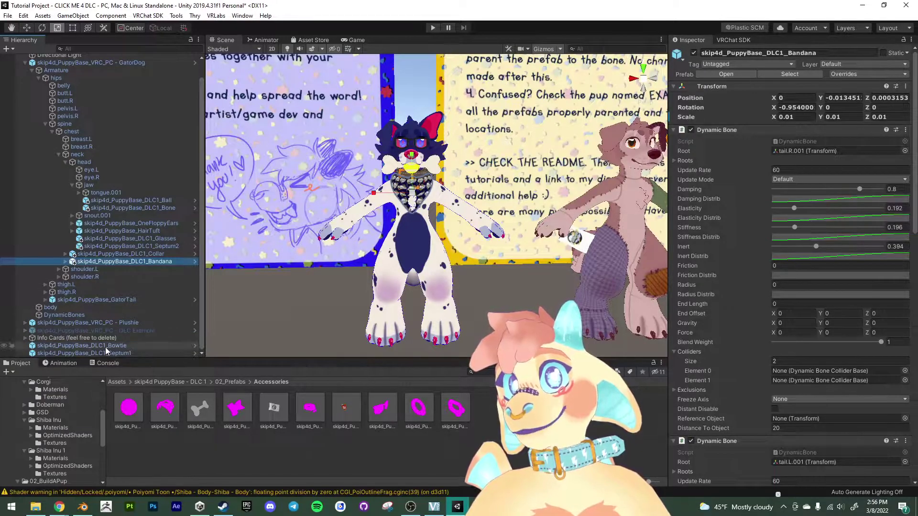
drag(105, 347, 75, 133)
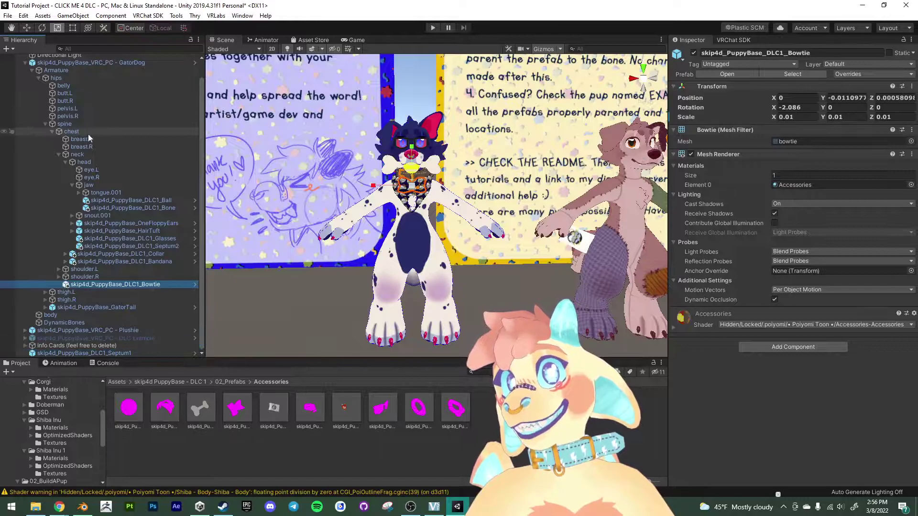
drag(119, 351, 96, 250)
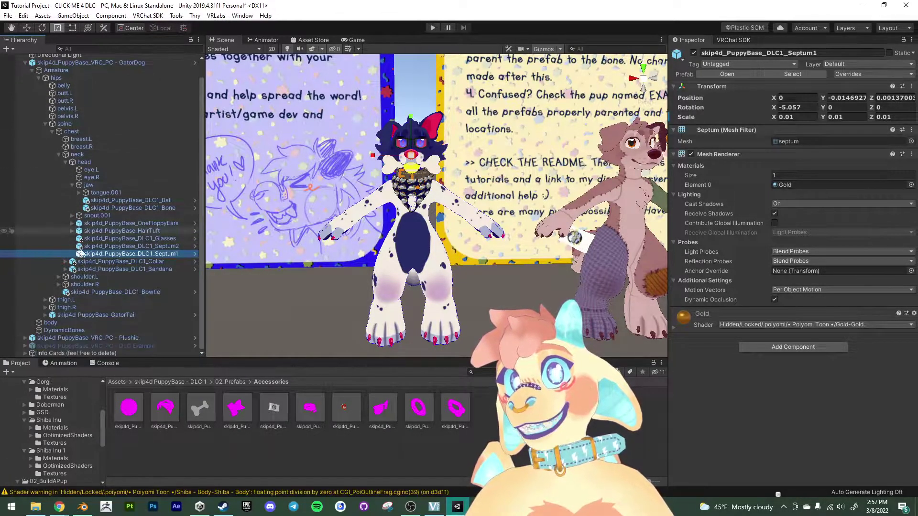
Expand the DLC Example avatar's Armature down through hips, spine, chest and neck.
click(105, 346)
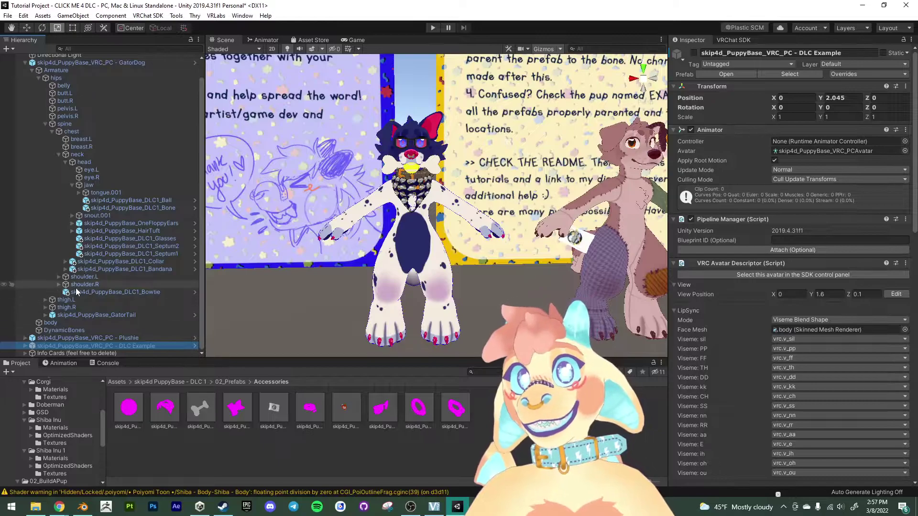
click(25, 346)
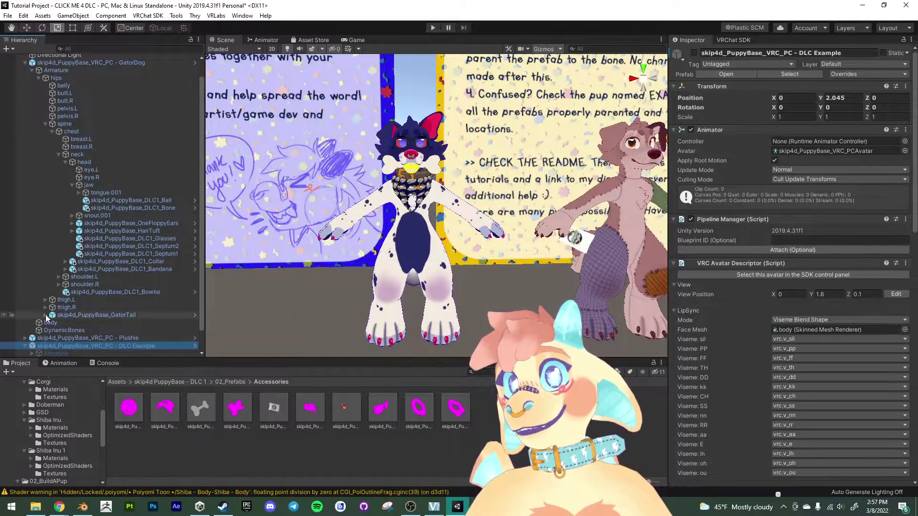
click(32, 331)
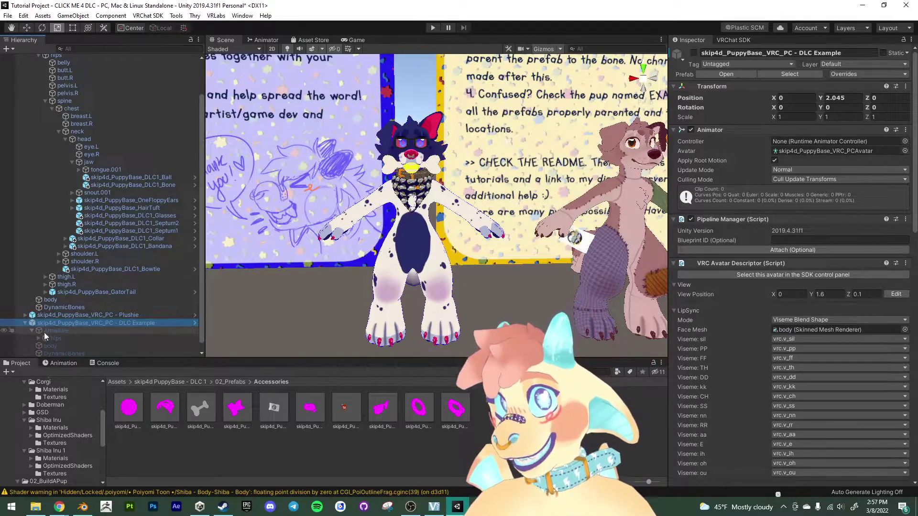
click(37, 330)
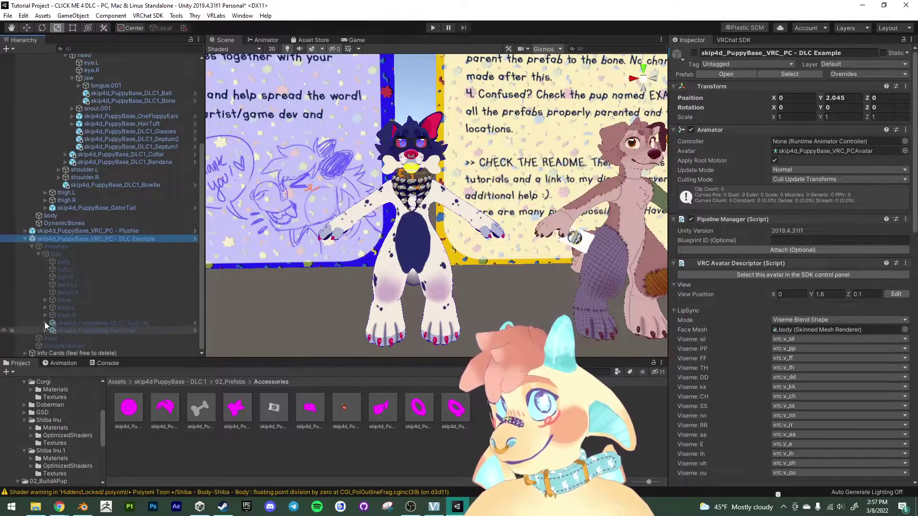
click(45, 300)
click(51, 307)
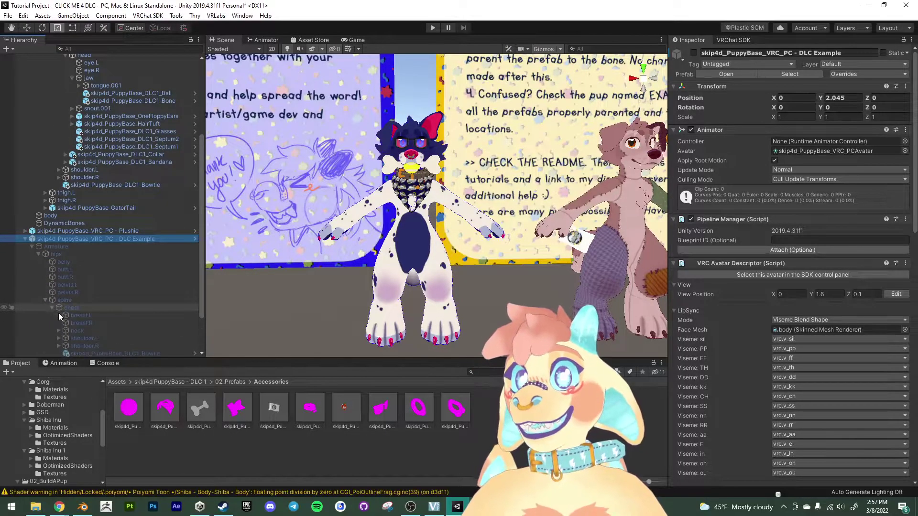
click(58, 277)
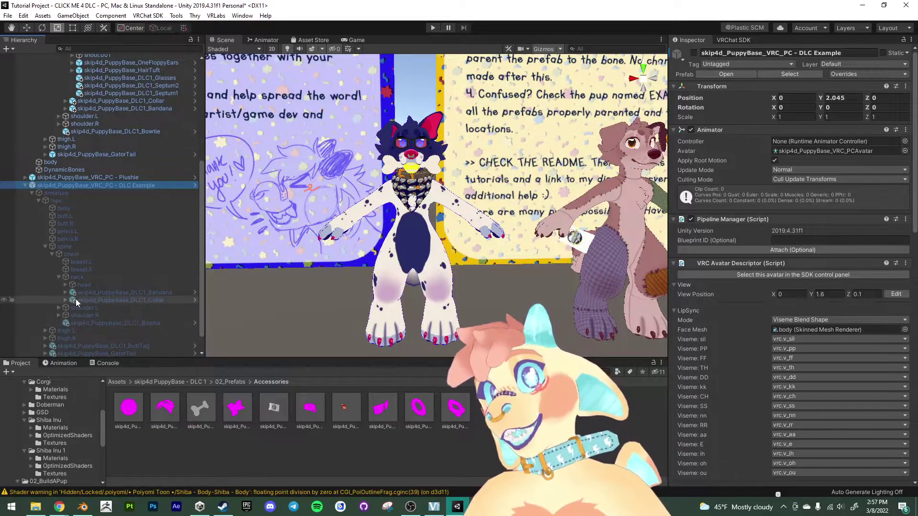
scroll(57, 291, down, 1)
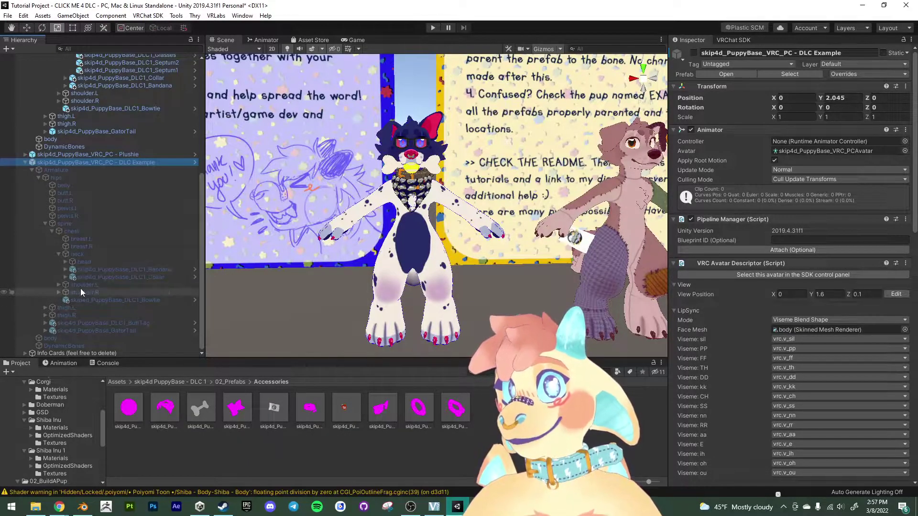
Reveal the DLC Example head bone's accessories, then select the GatorDog root object.
click(66, 262)
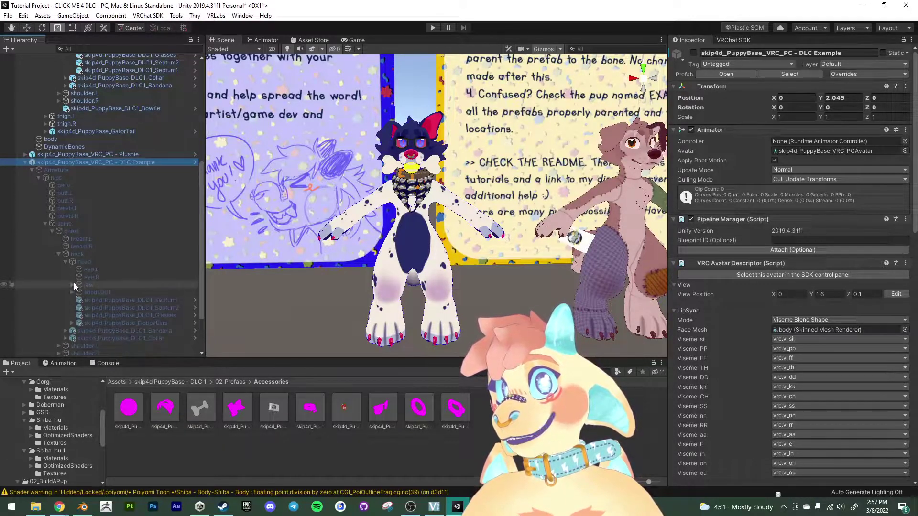
click(66, 262)
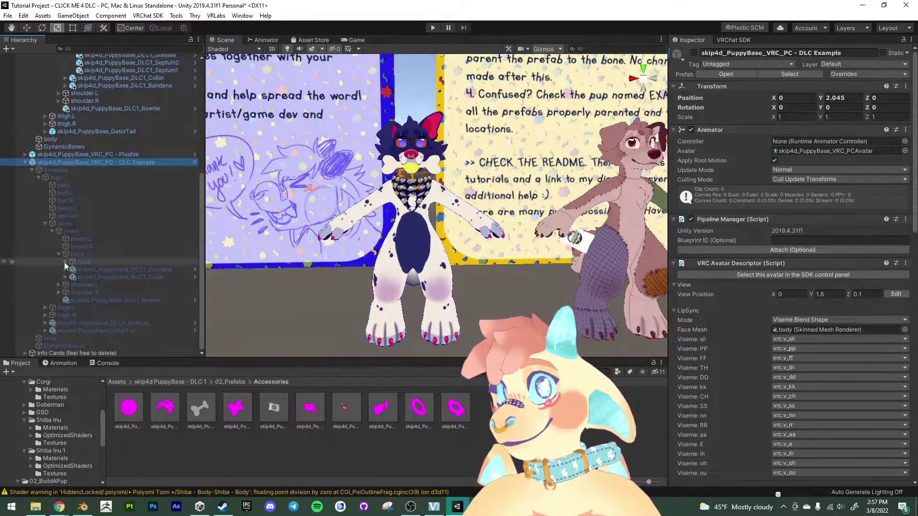
click(65, 263)
scroll(90, 301, down, 2)
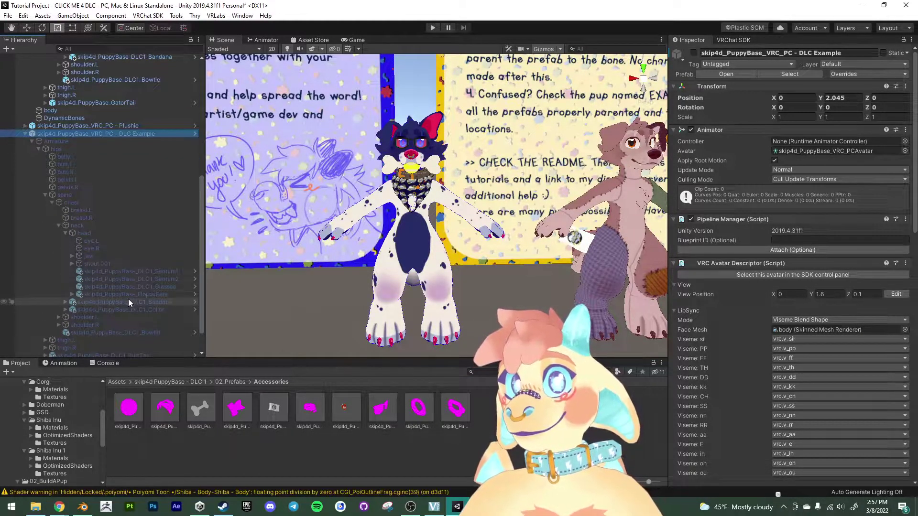
scroll(125, 306, up, 10)
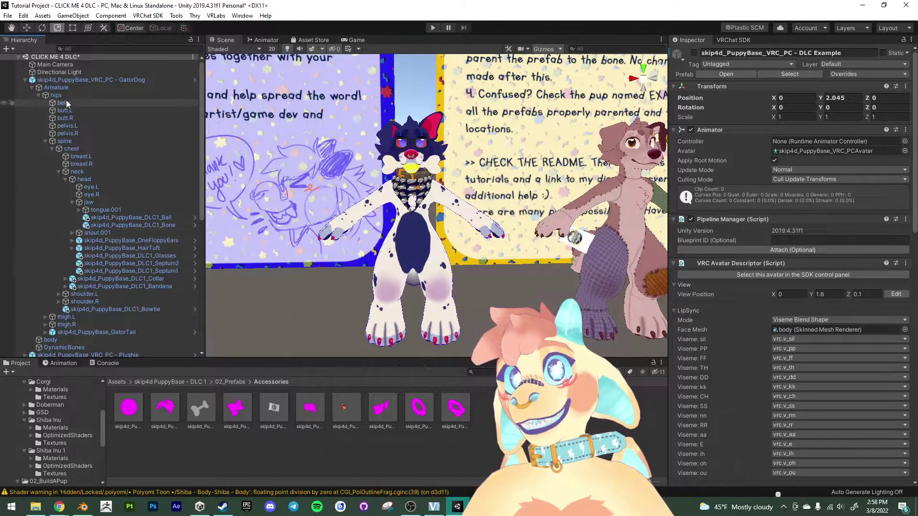
click(75, 78)
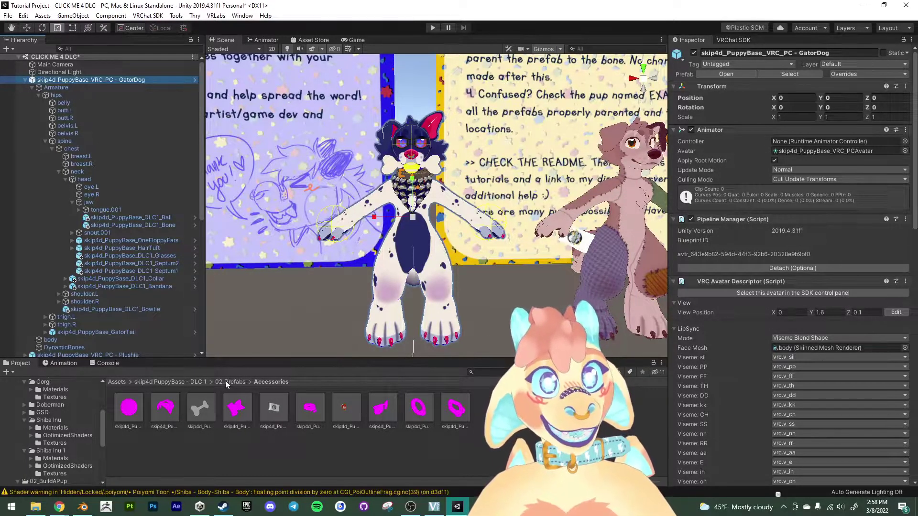
Launch the VRLabs Avatars 3.0 Manager and place it over the Hierarchy.
click(179, 381)
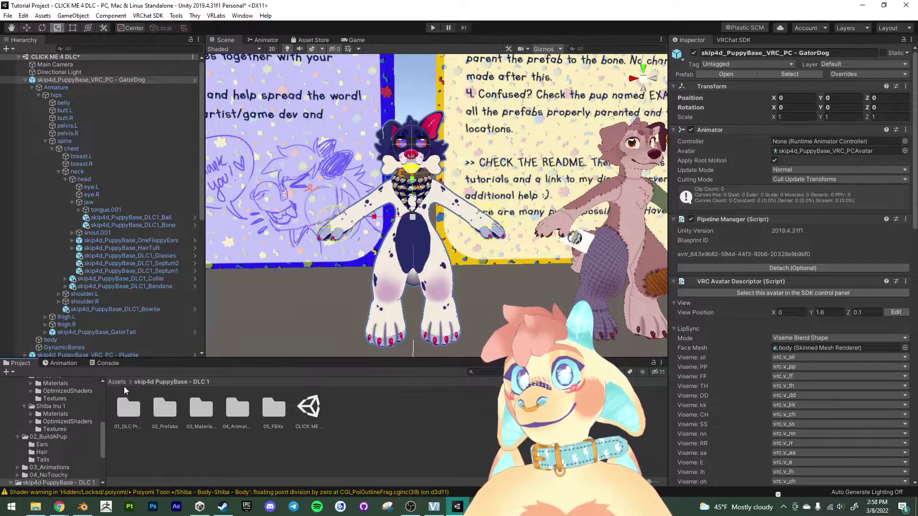
click(211, 18)
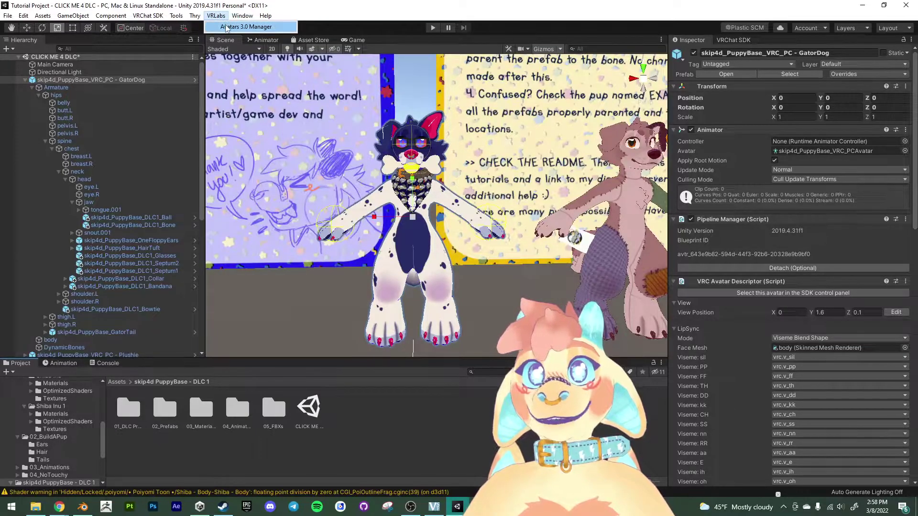
click(226, 28)
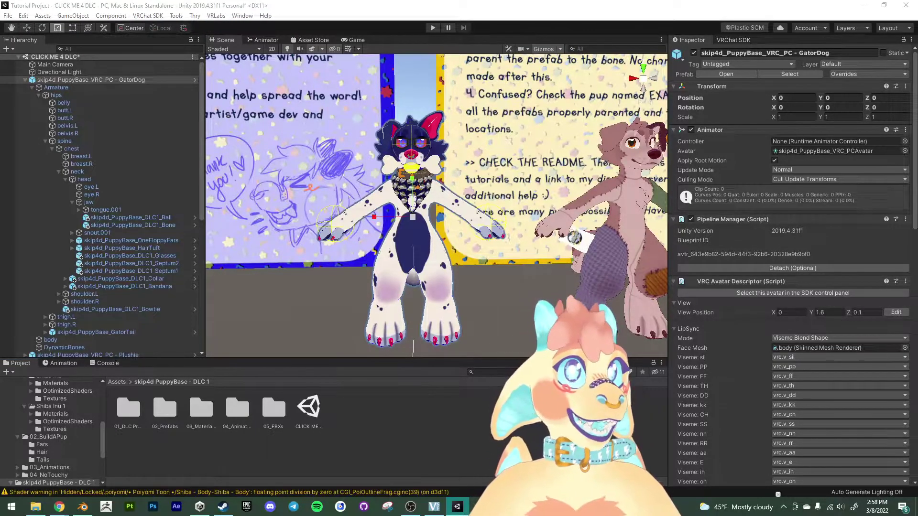
drag(566, 98, 208, 130)
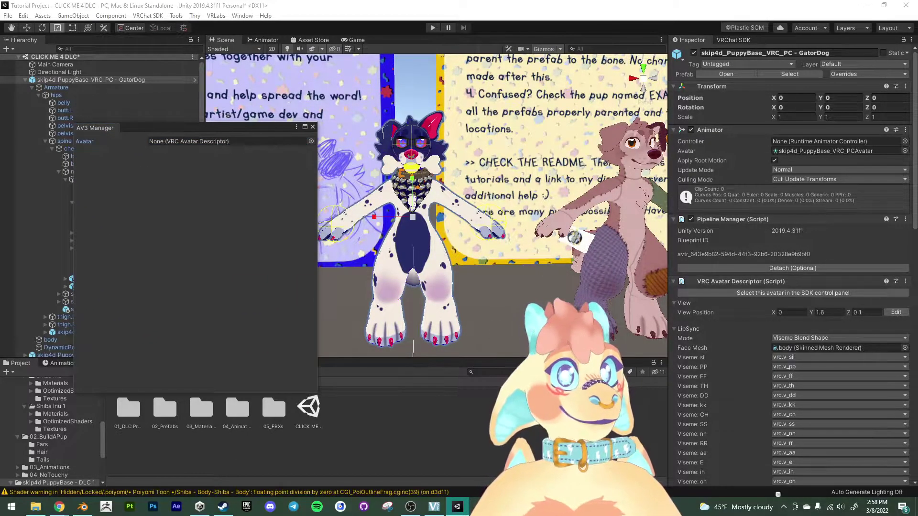
Set the manager's Avatar field to skip4d_PuppyBase_VRC_PC - GatorDog.
click(311, 141)
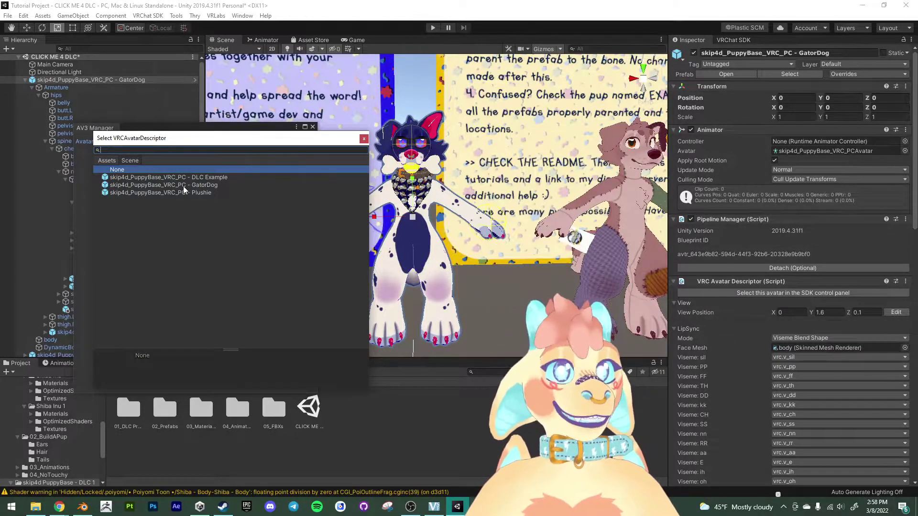
click(183, 185)
click(236, 130)
drag(237, 130, 274, 87)
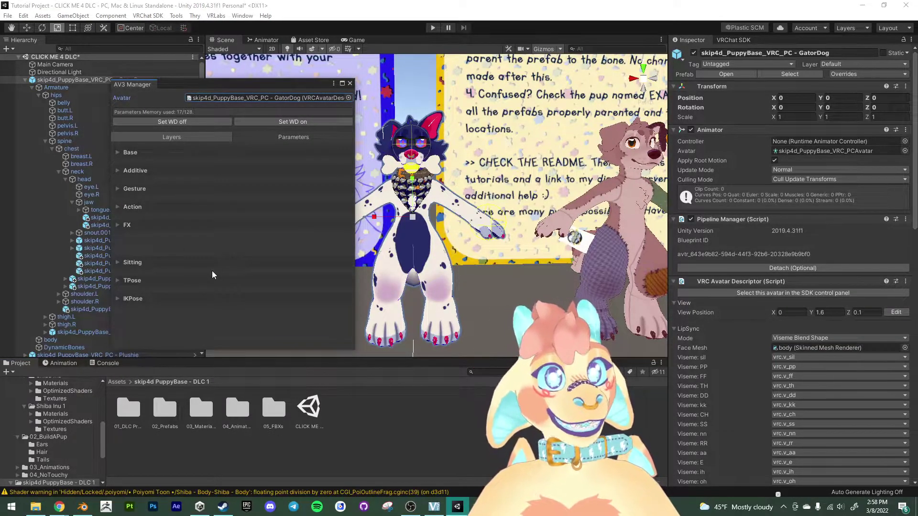
Expand the FX layer and add an animator slot to merge.
click(120, 226)
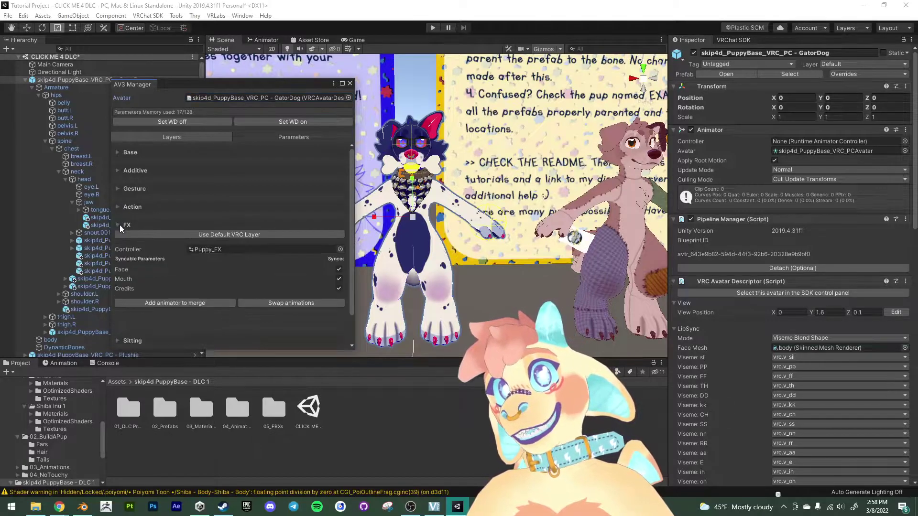
scroll(199, 225, down, 2)
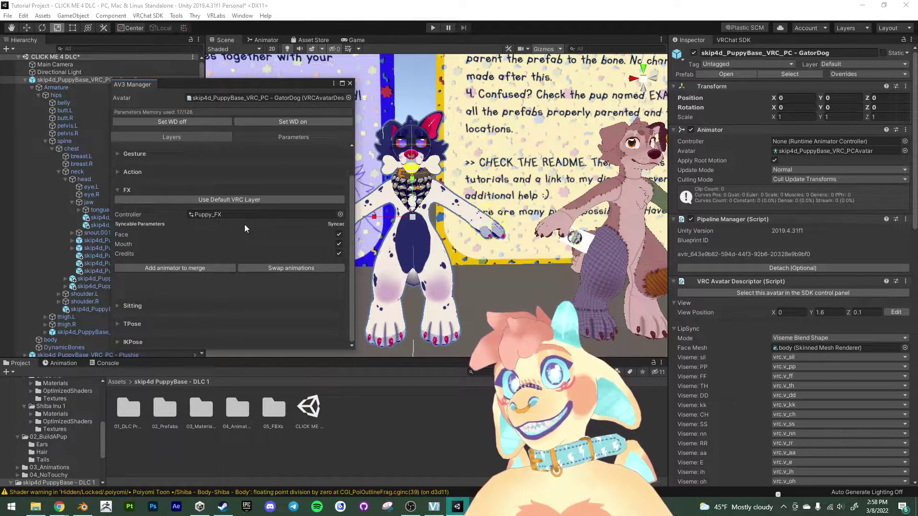
click(164, 271)
scroll(334, 258, down, 2)
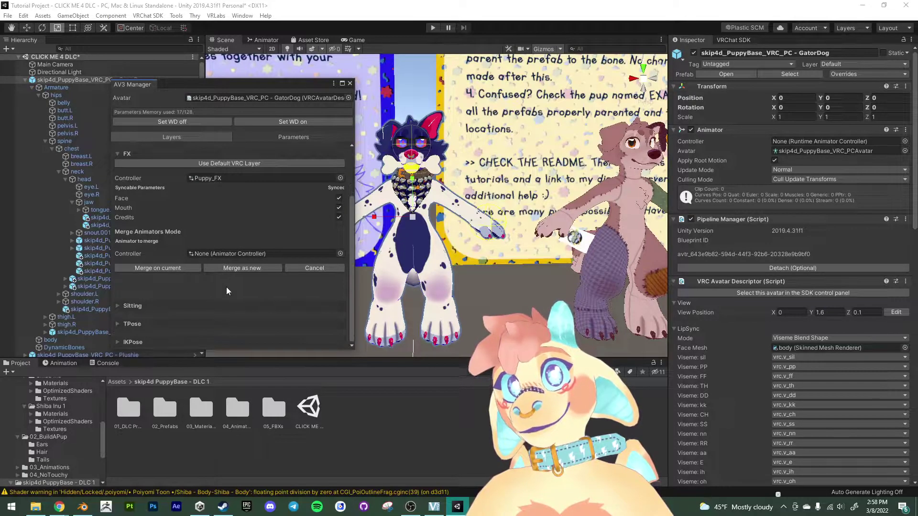
Choose MERGE ME - DLC1 as the controller and merge it as a new FX copy.
click(340, 254)
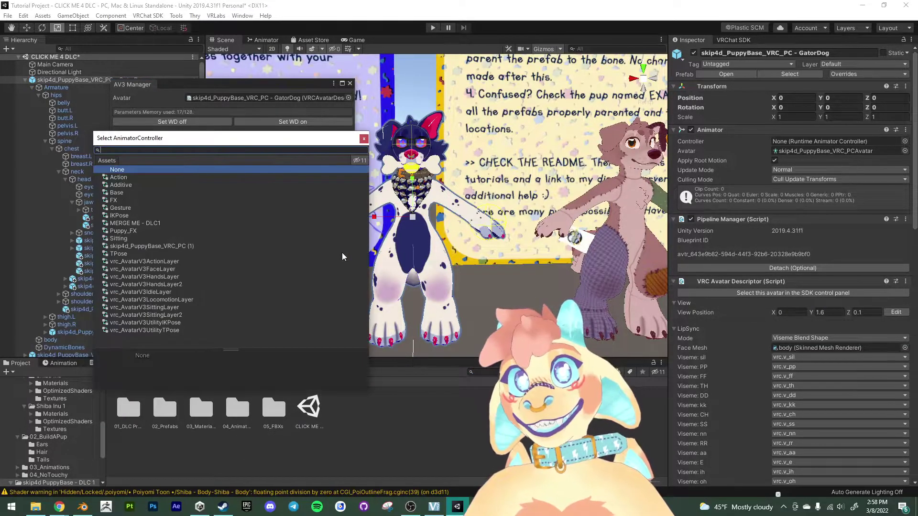
drag(347, 142, 354, 109)
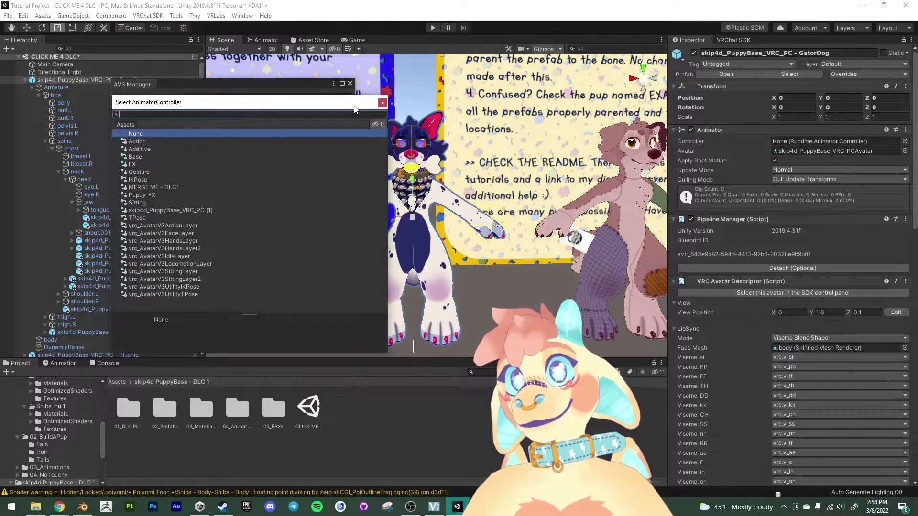
click(142, 188)
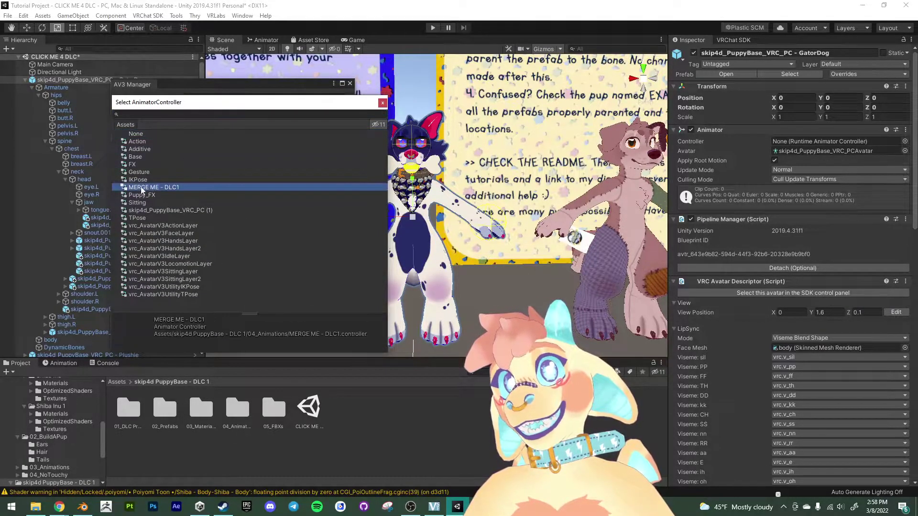
double_click(171, 188)
scroll(180, 203, down, 3)
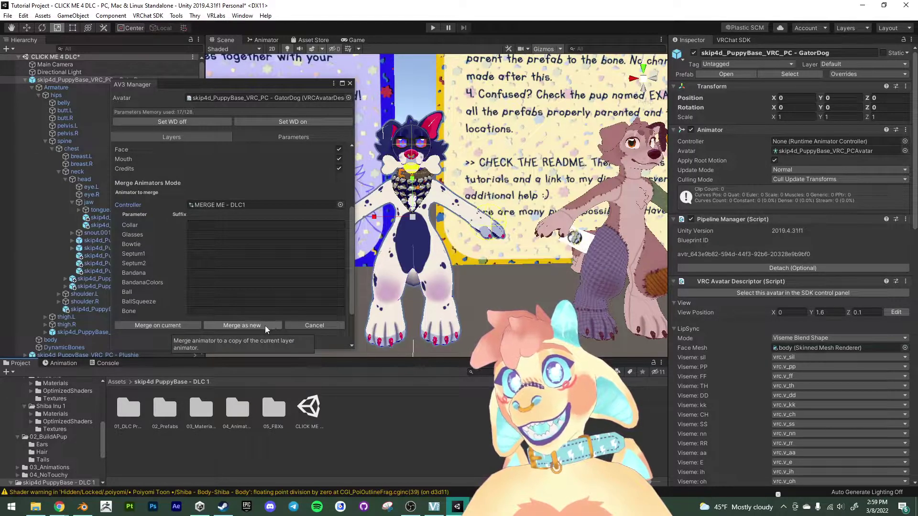
click(219, 326)
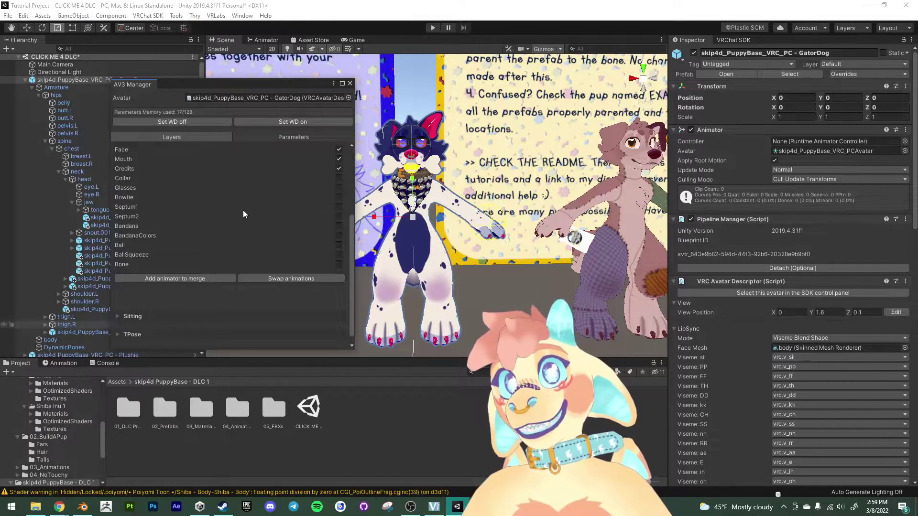
Close the AV3 Manager and view Puppy_FX's DLC toggle layers in the Animator.
click(349, 84)
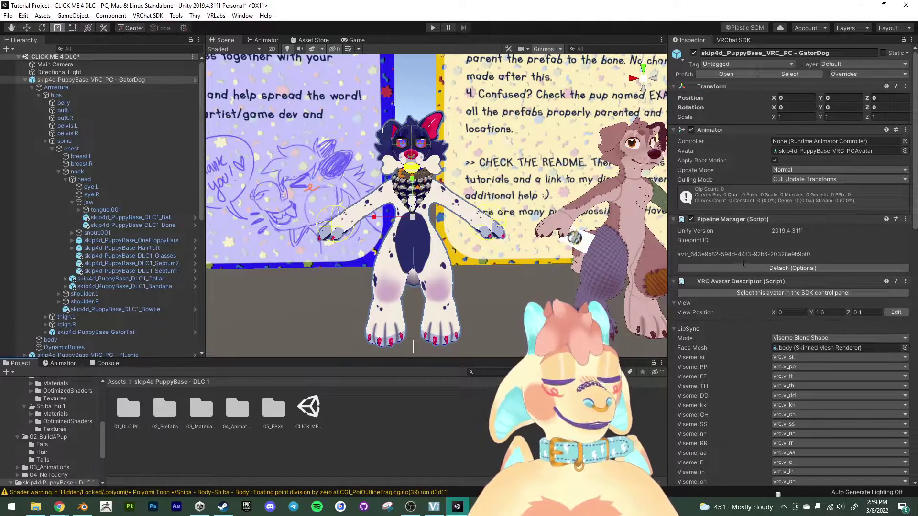
scroll(743, 263, down, 10)
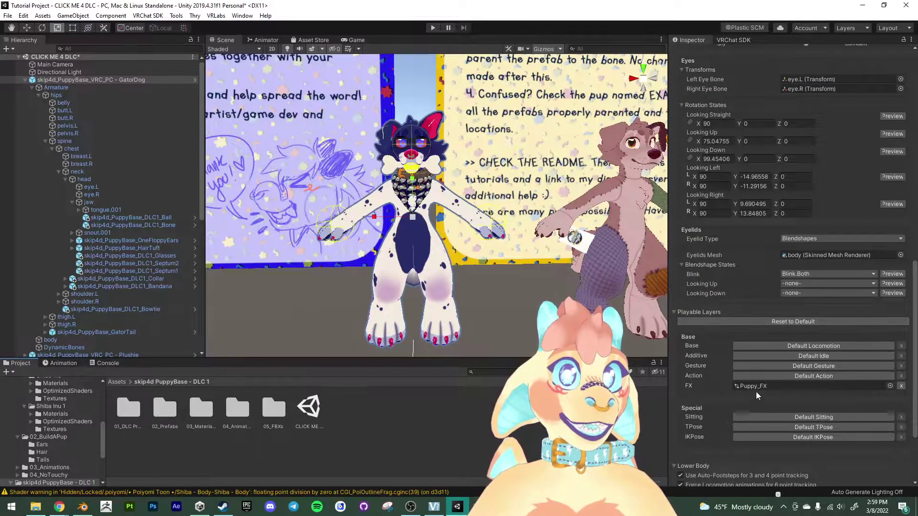
click(756, 388)
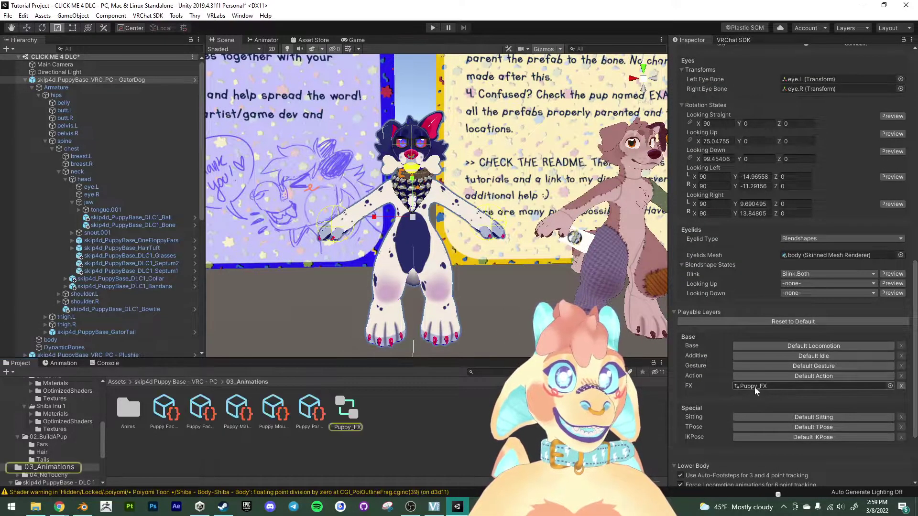
click(352, 412)
click(270, 41)
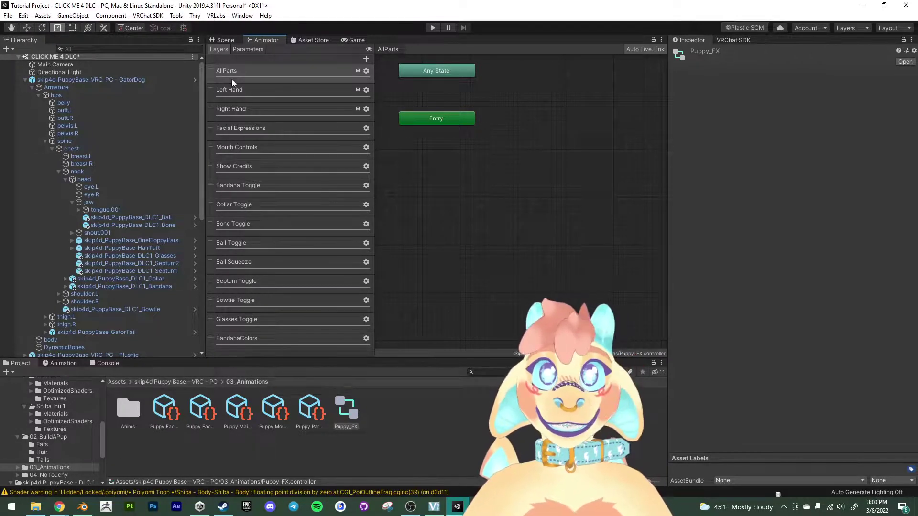
Return to the Scene view and show GatorDog's descriptor Expressions settings.
click(225, 40)
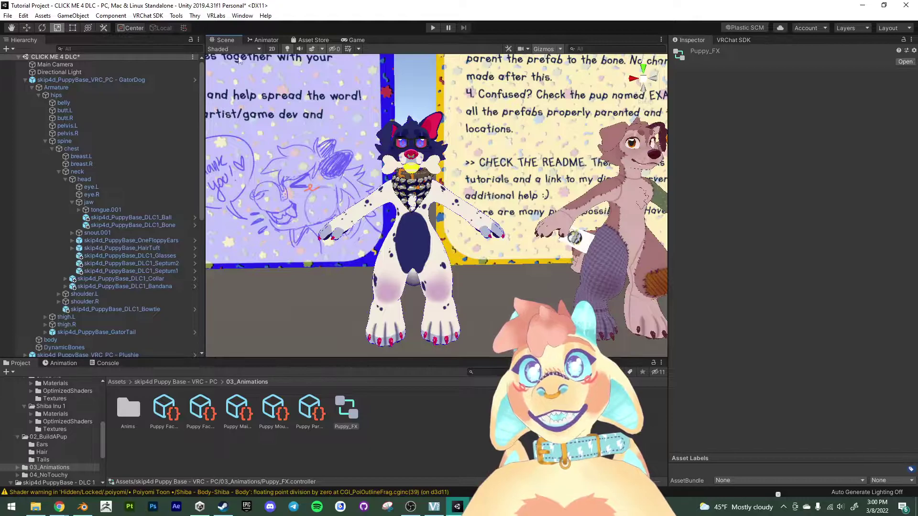
click(115, 80)
scroll(752, 418, down, 15)
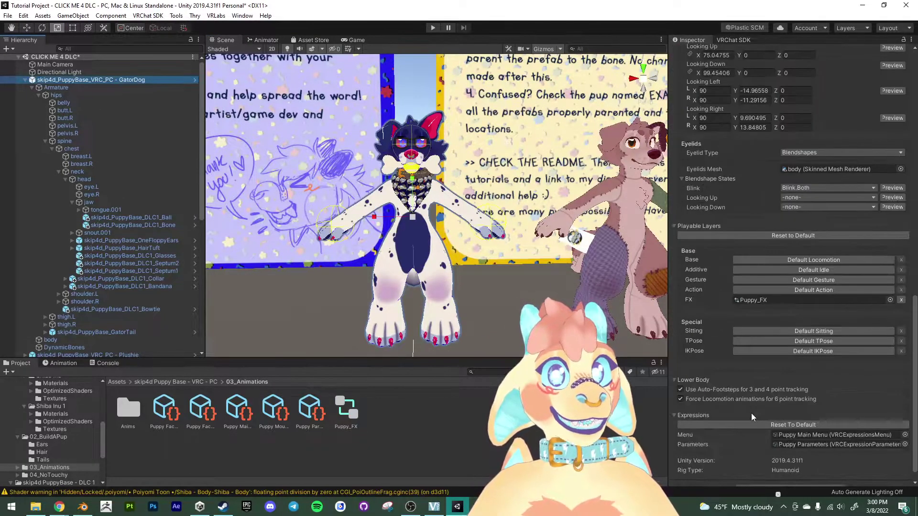
scroll(752, 417, down, 2)
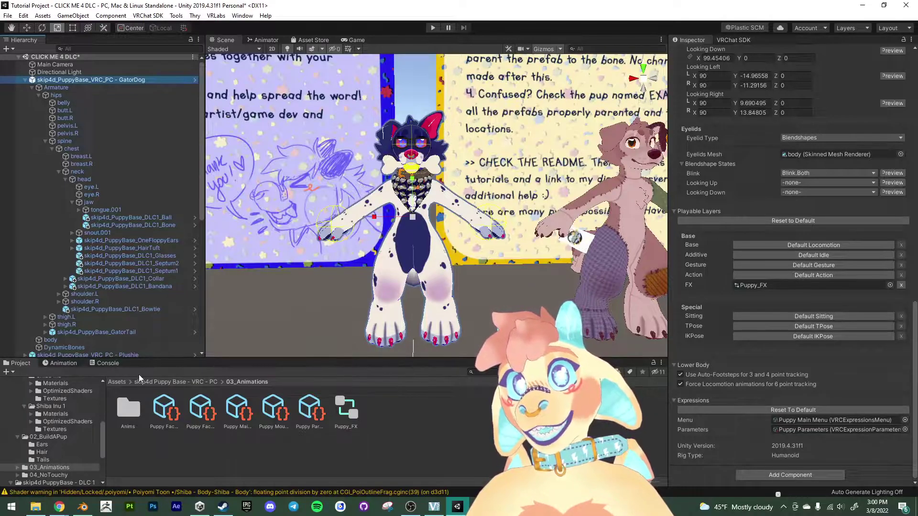
Navigate to the DLC 1/04_Animations folder in the Project panel.
click(115, 381)
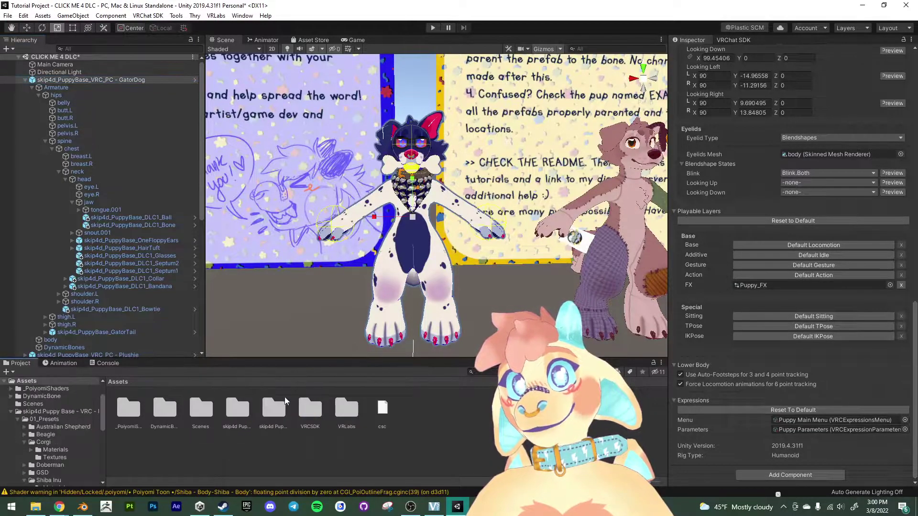
double_click(279, 420)
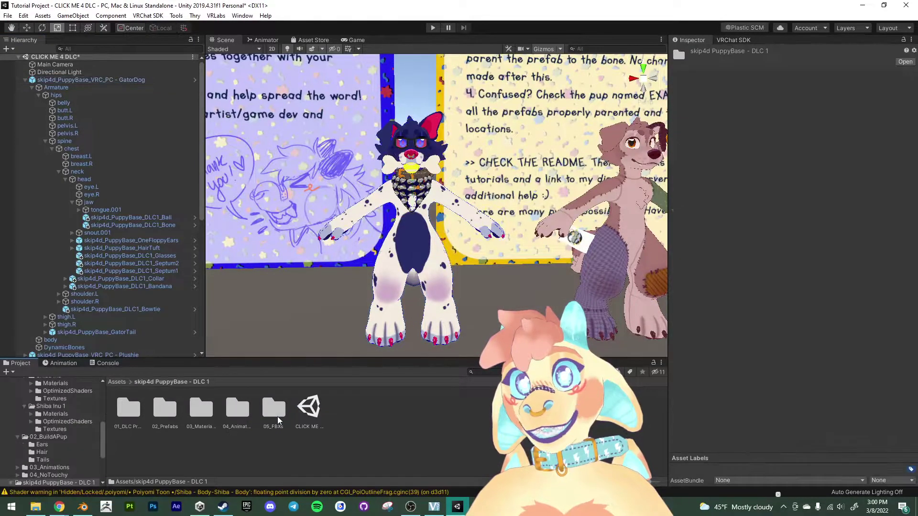
click(237, 415)
double_click(237, 415)
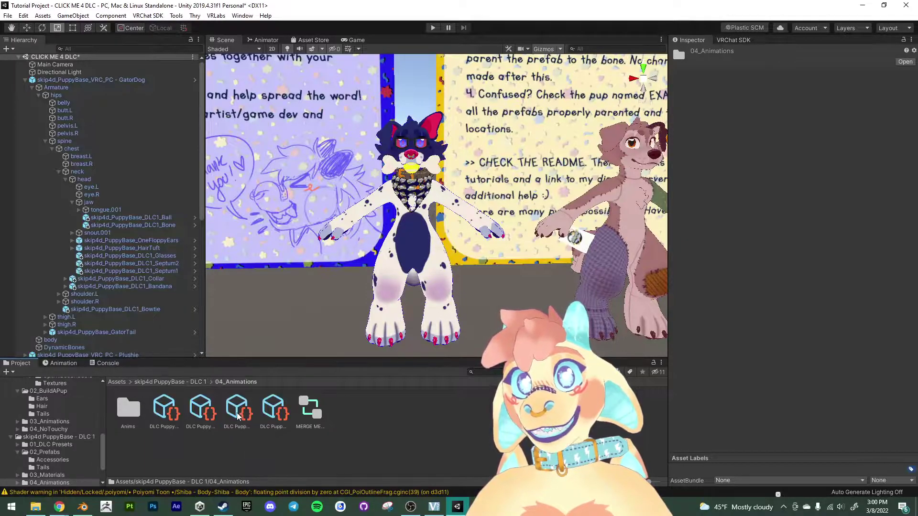
Assign DLC Puppy Main Menu as GatorDog's expressions menu in the descriptor.
click(134, 80)
scroll(756, 423, down, 15)
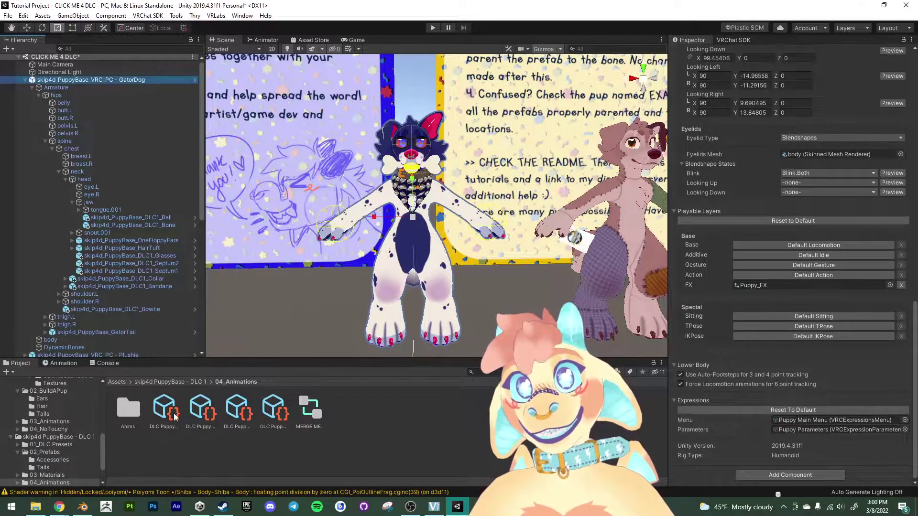
drag(169, 420, 808, 433)
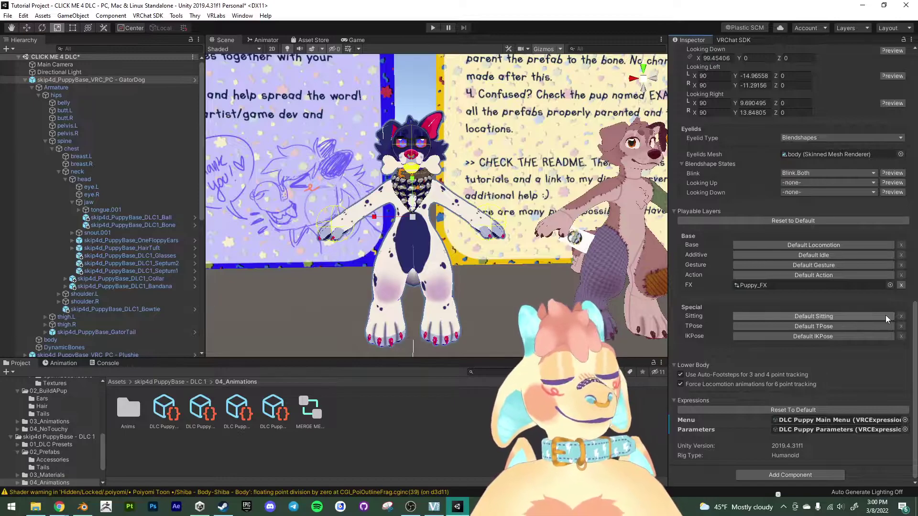
scroll(765, 392, up, 15)
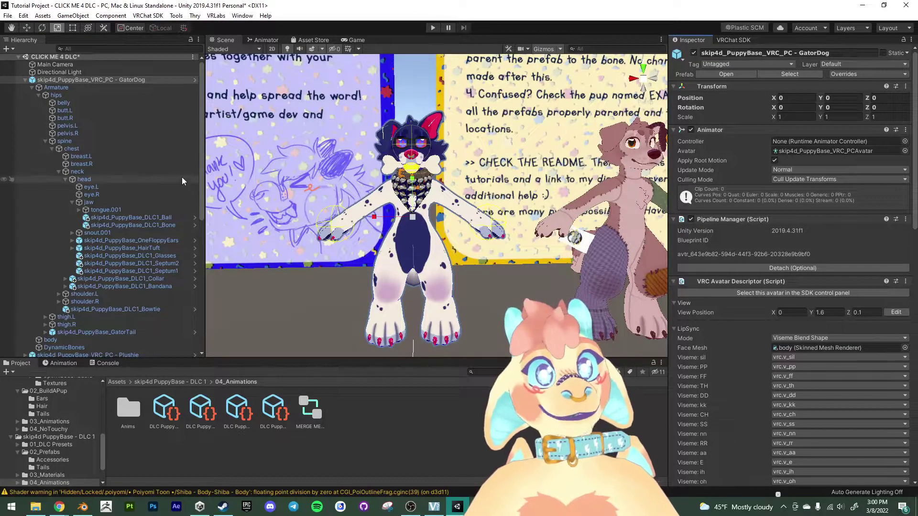
Disable the DLC1_Ball and DLC1_Bone accessories by default.
drag(204, 163, 227, 172)
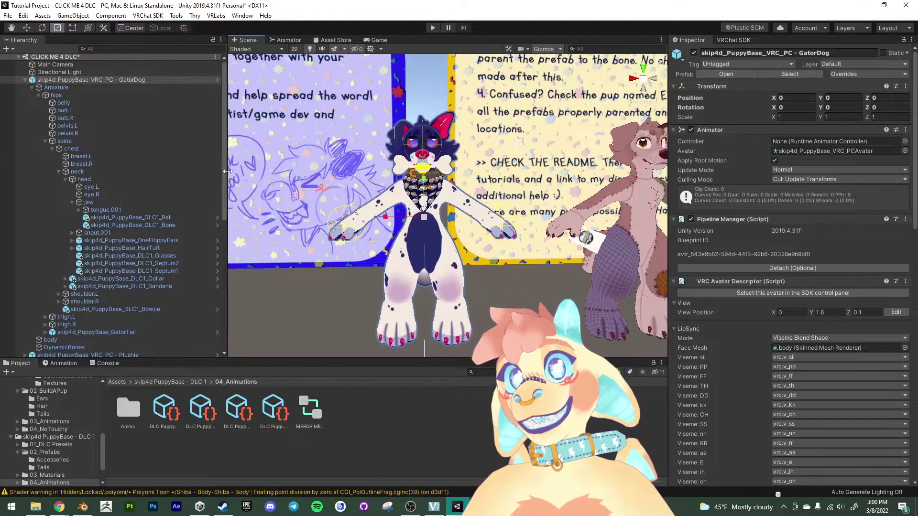
click(154, 218)
shift+click(154, 225)
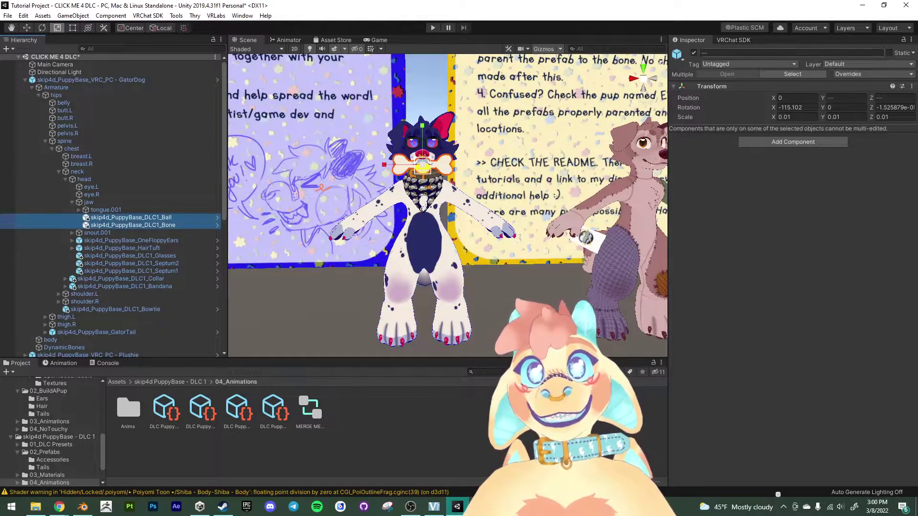
click(693, 53)
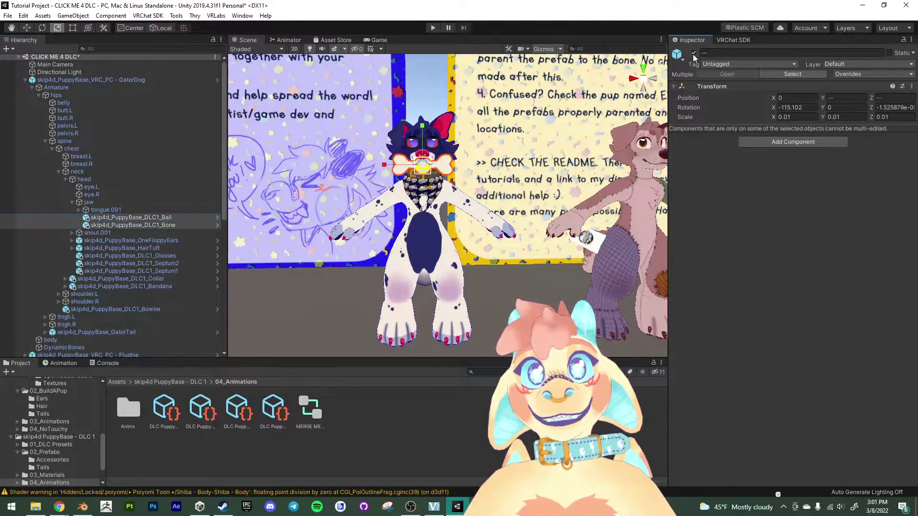
Disable Glasses, Septum2, Septum1, Collar and Bandana together by default.
click(164, 241)
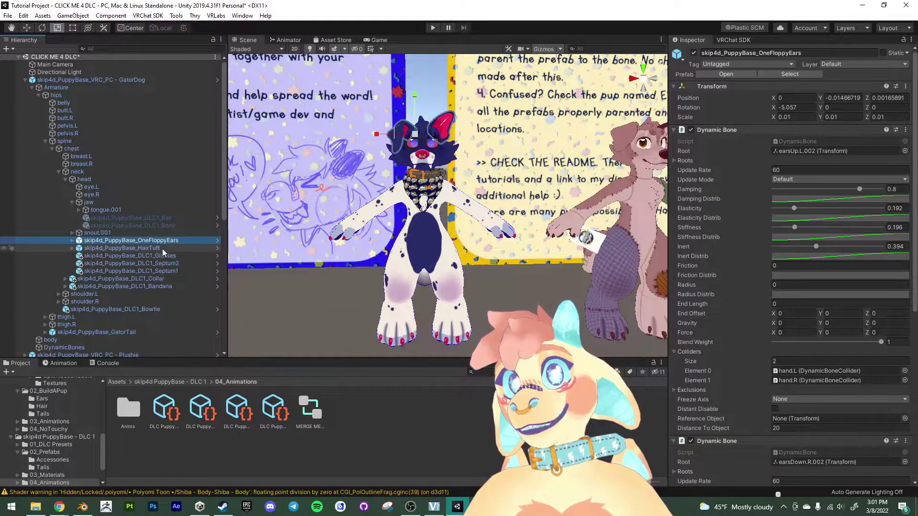
click(144, 248)
ctrl+click(124, 287)
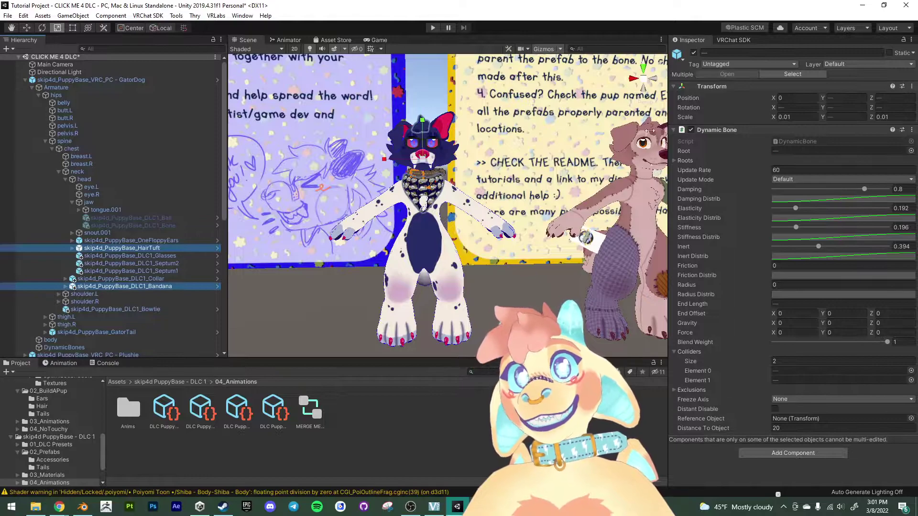
ctrl+click(125, 287)
ctrl+click(129, 256)
ctrl+click(168, 263)
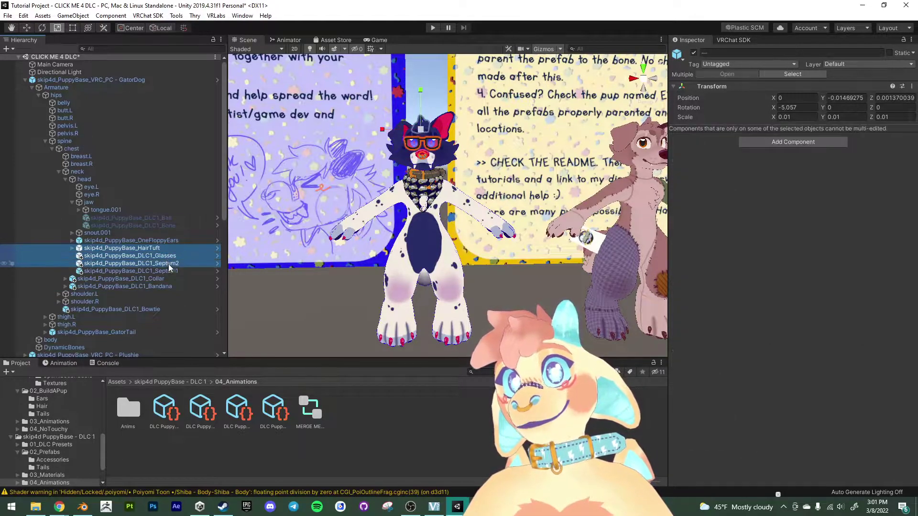
ctrl+click(129, 271)
ctrl+click(120, 279)
ctrl+click(125, 286)
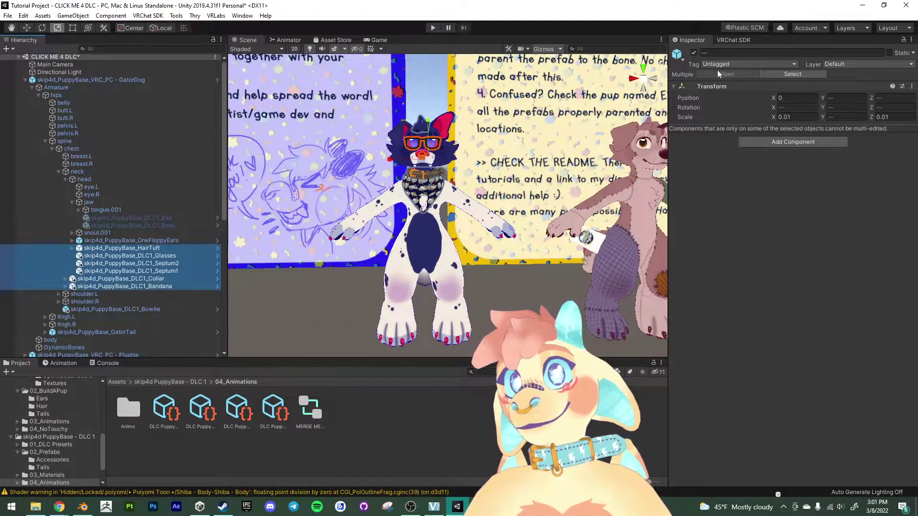
click(694, 53)
Disable the Bowtie by default and frame the view on the dog's front.
scroll(145, 297, down, 8)
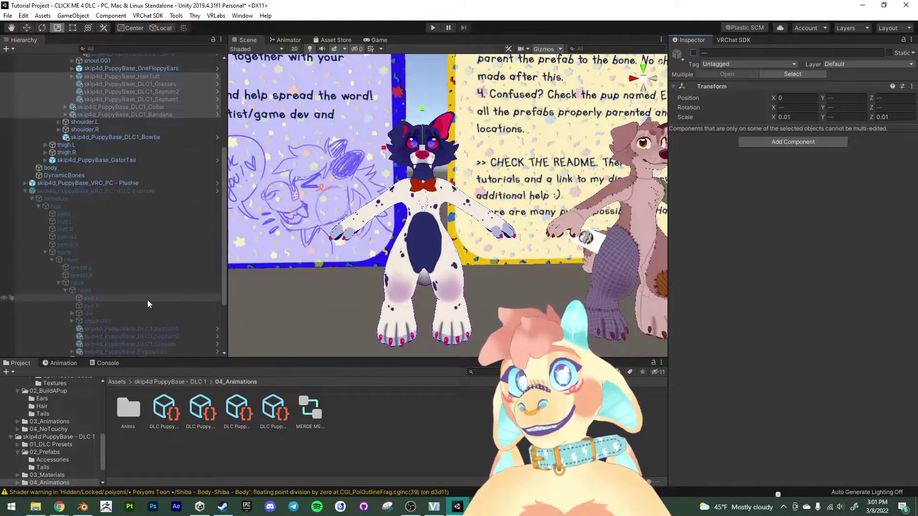
click(119, 137)
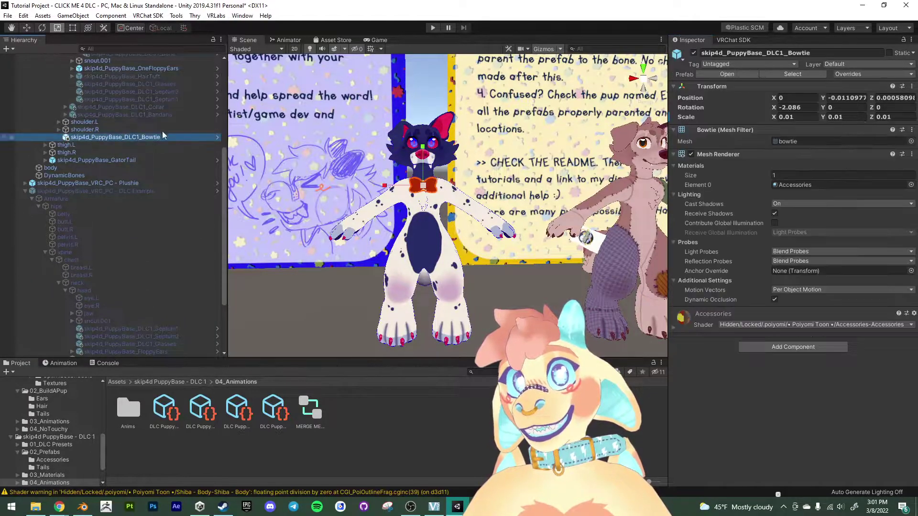
click(693, 53)
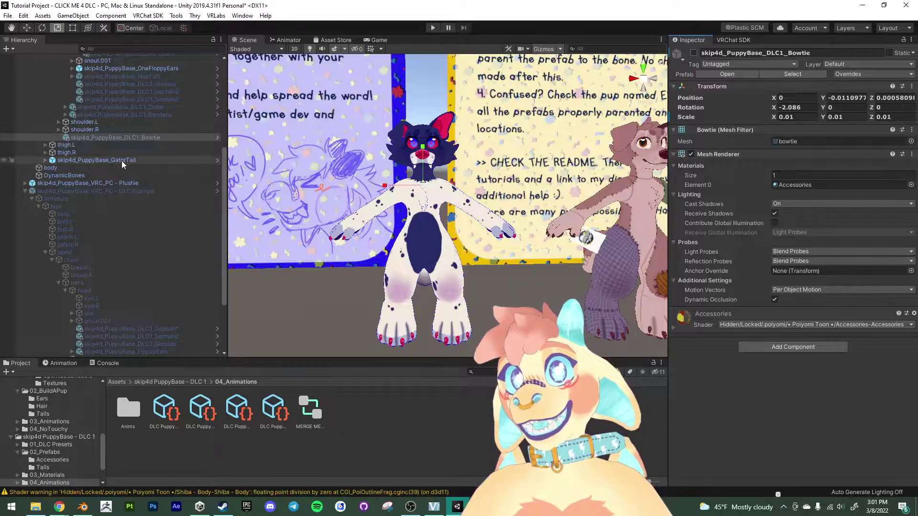
scroll(137, 318, up, 8)
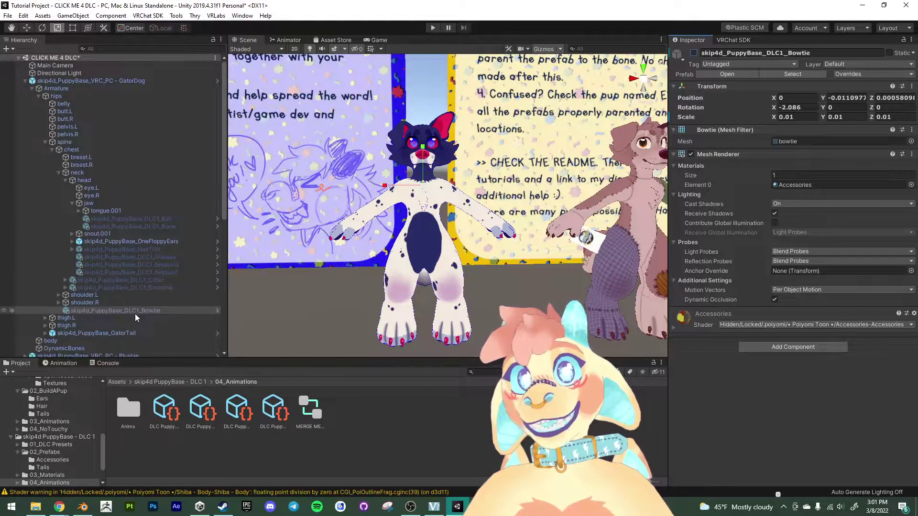
double_click(138, 311)
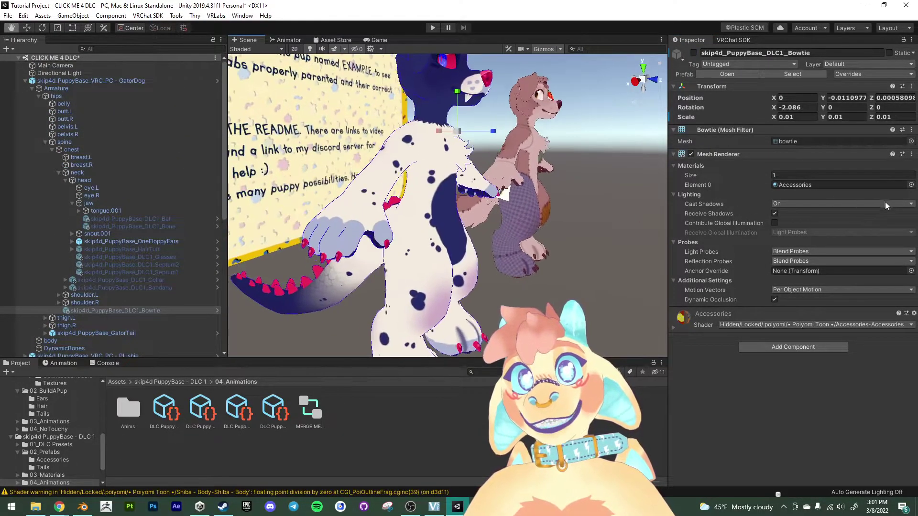
alt+drag(430, 216, 426, 188)
Select the GatorDog root and open the VRChat SDK Builder panel for it.
click(91, 80)
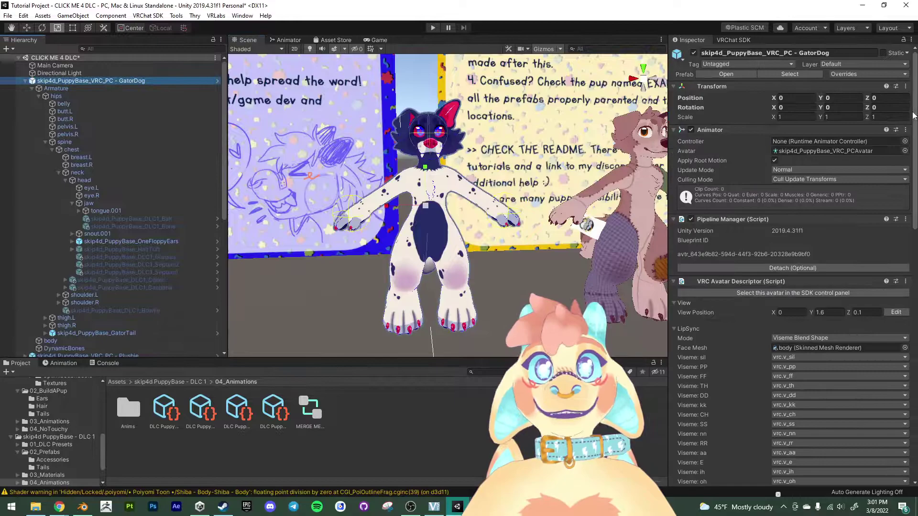
click(739, 42)
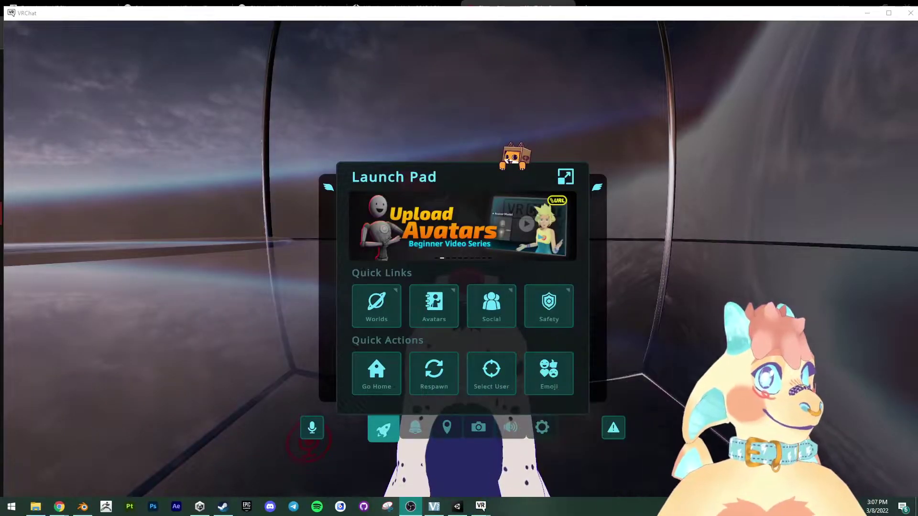
Crouch to view the dog avatar in the mirror, then bring up its Expressions menu.
key(Escape)
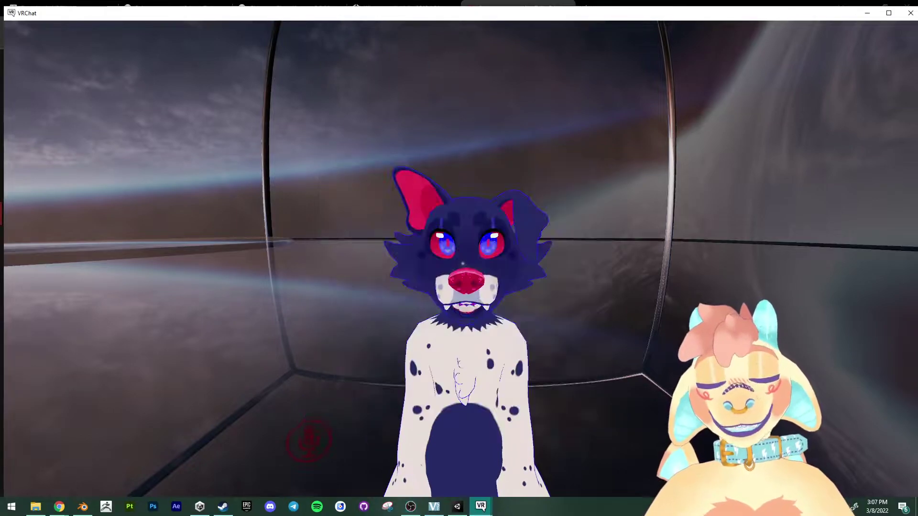
key(c)
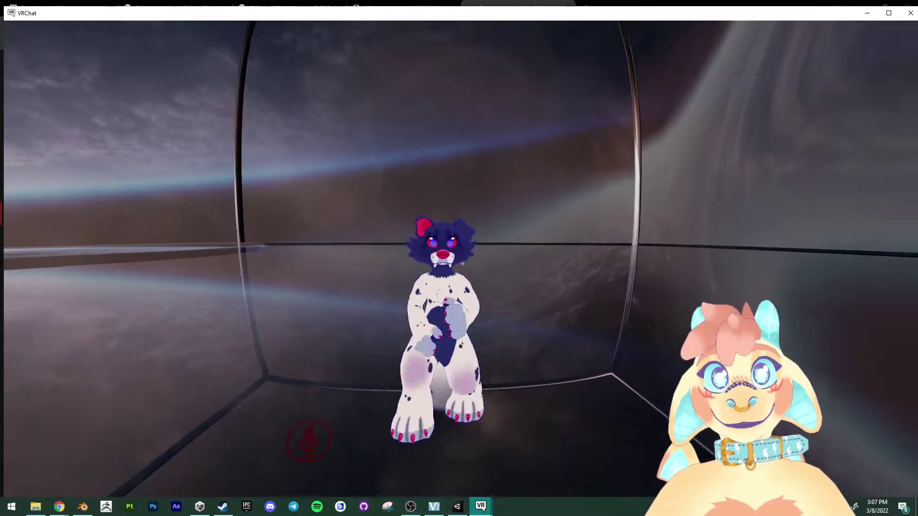
key(c)
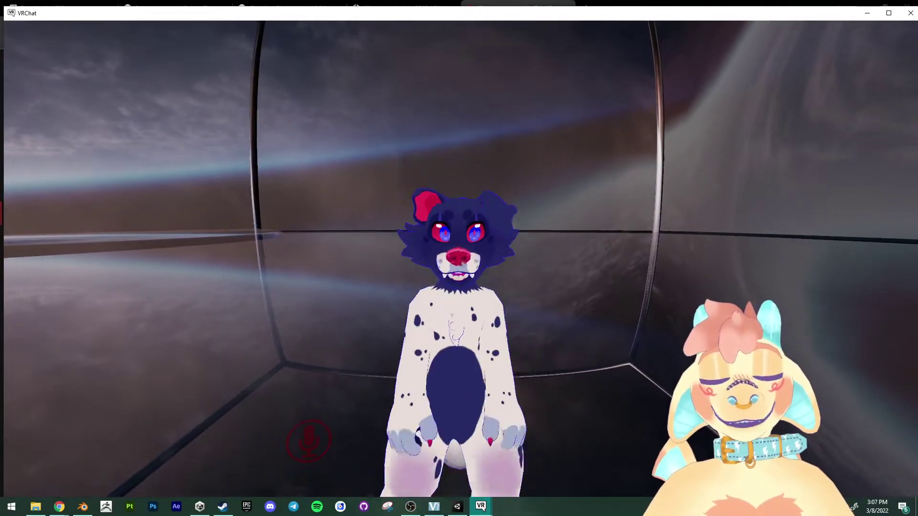
key(r)
click(555, 337)
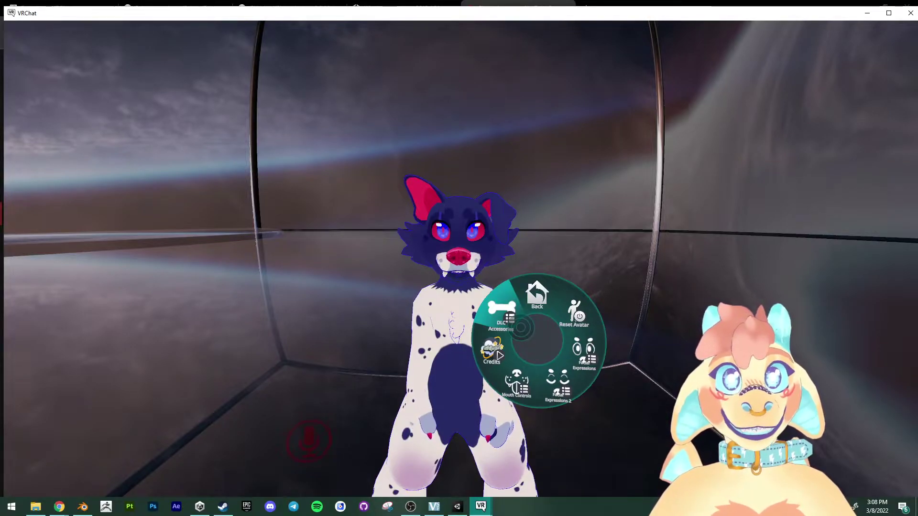
In DLC Accessories, toggle the Collar and Glasses on, then off again.
click(521, 328)
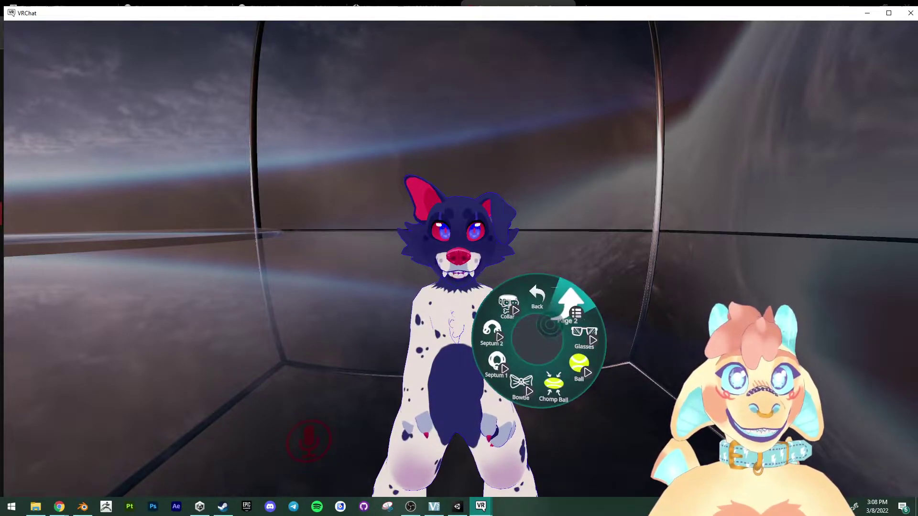
click(528, 321)
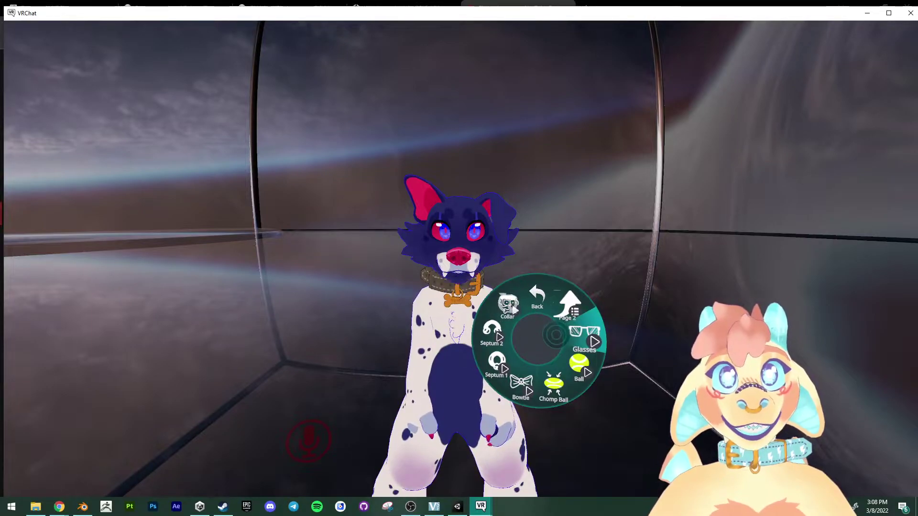
click(554, 336)
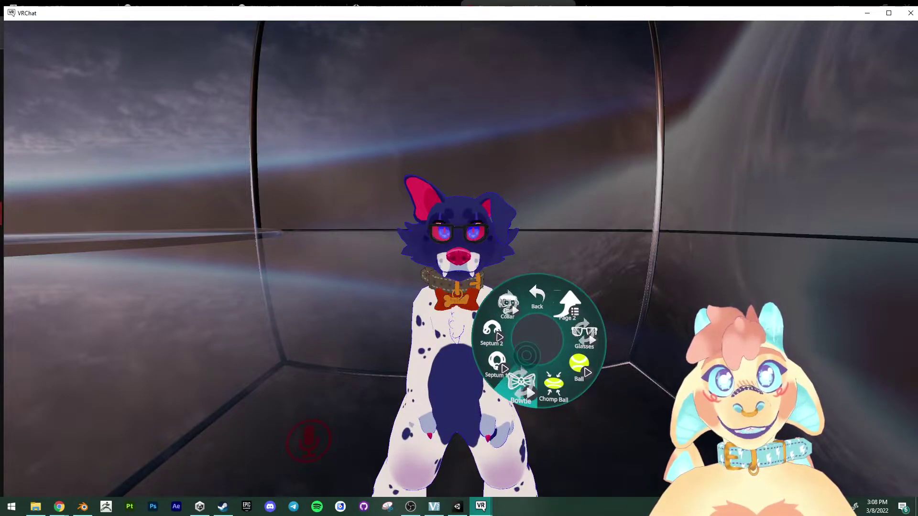
click(556, 337)
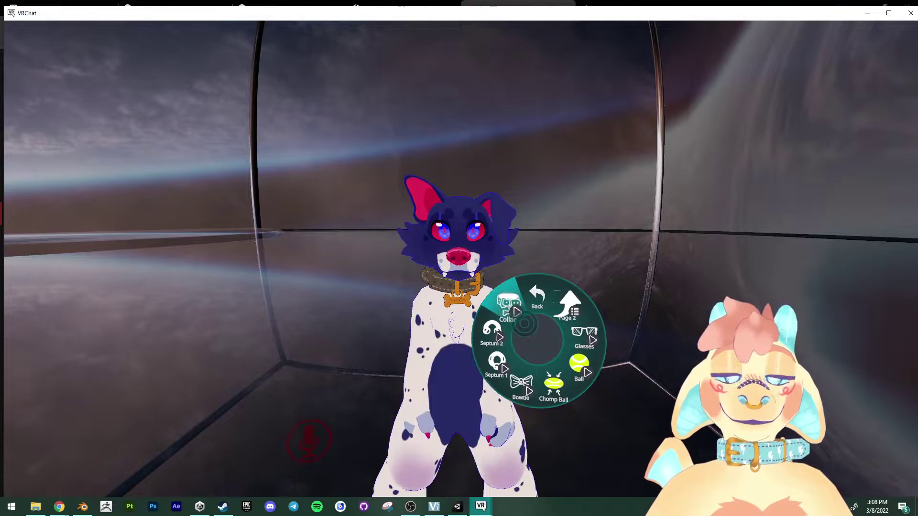
click(529, 321)
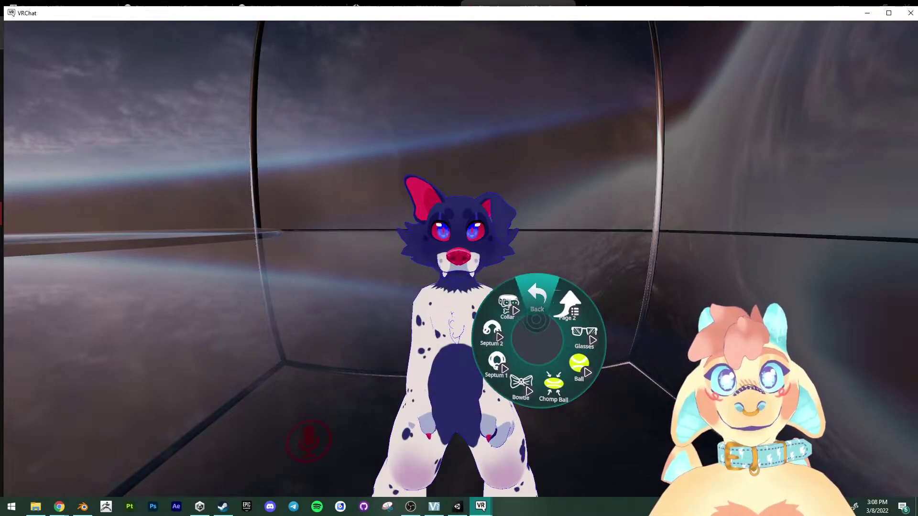
On page 2, try the Rainbow Flag and Trans Flag bandanas and the Bone, then remove them.
click(554, 332)
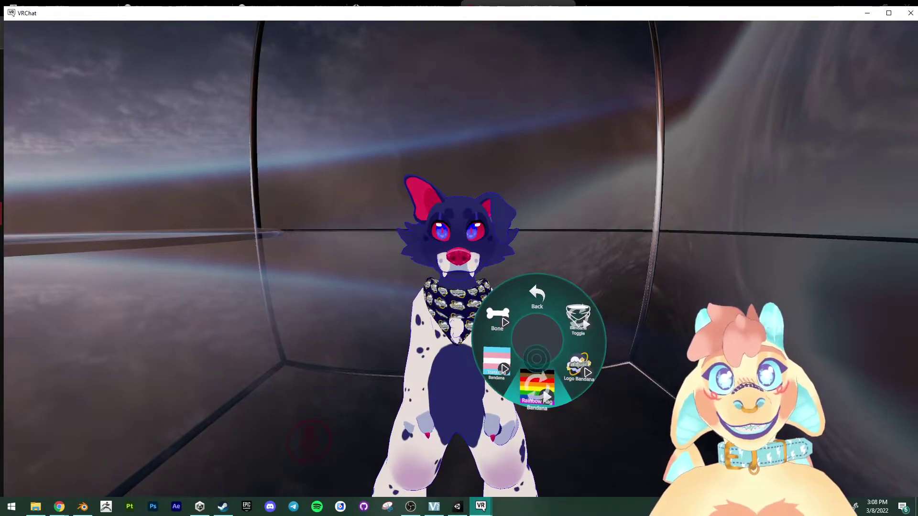
click(536, 359)
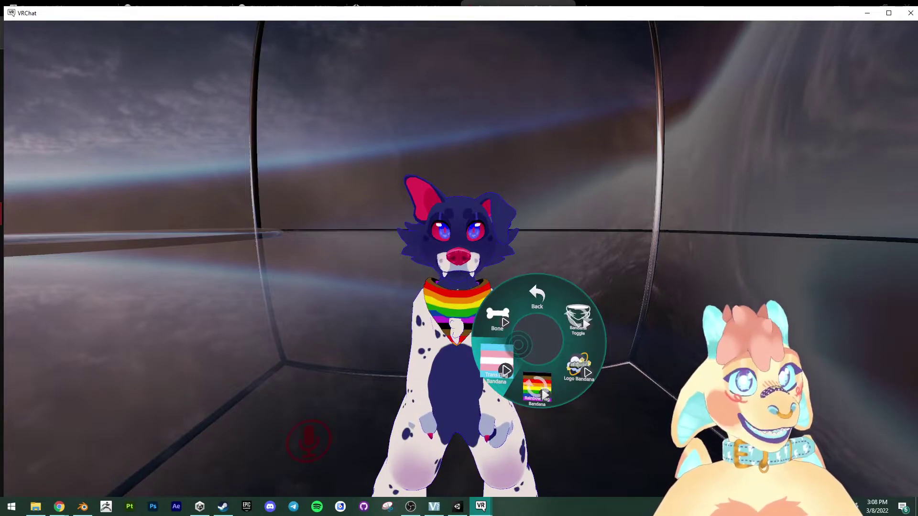
click(518, 345)
click(519, 345)
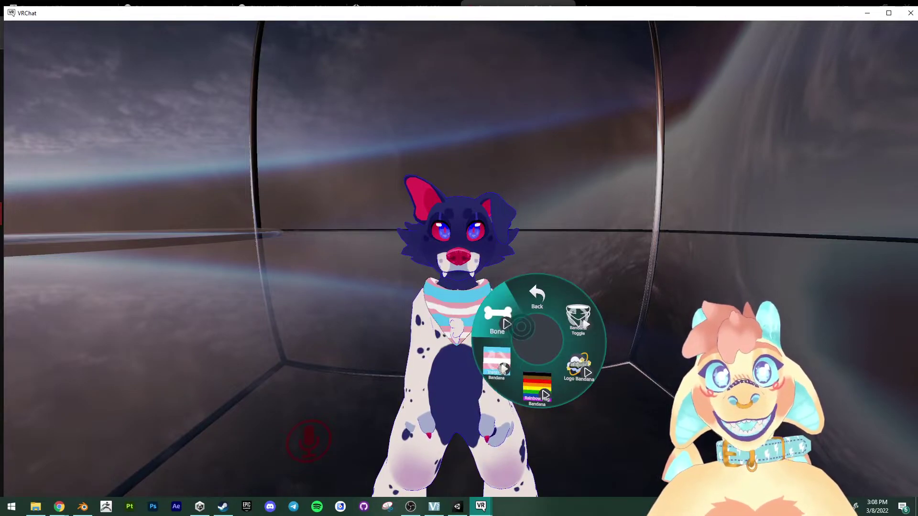
click(521, 328)
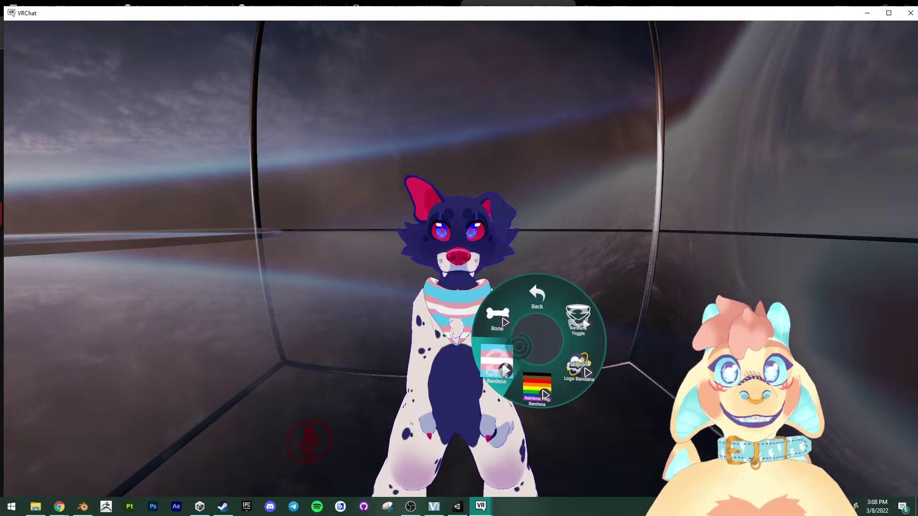
click(519, 345)
Put the Chomp Ball in the dog's mouth, close the Action Menu and show the Launch Pad.
click(537, 297)
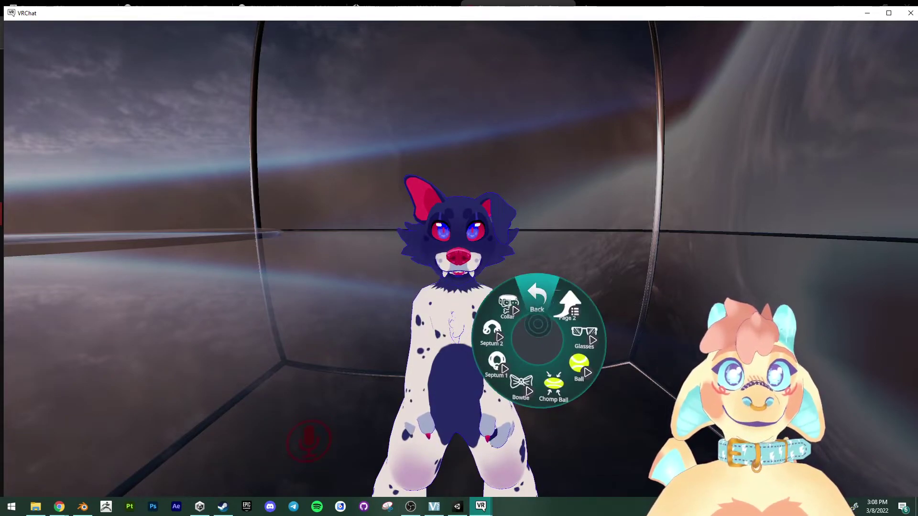
click(546, 356)
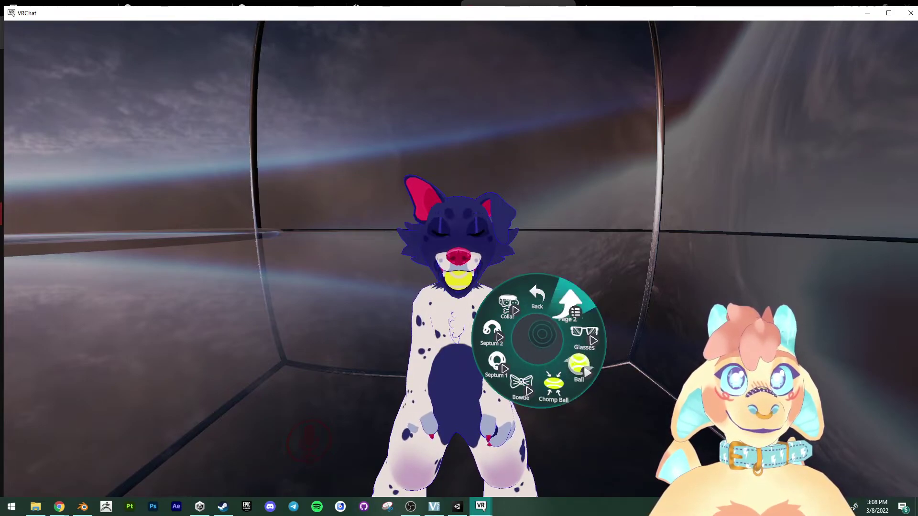
key(r)
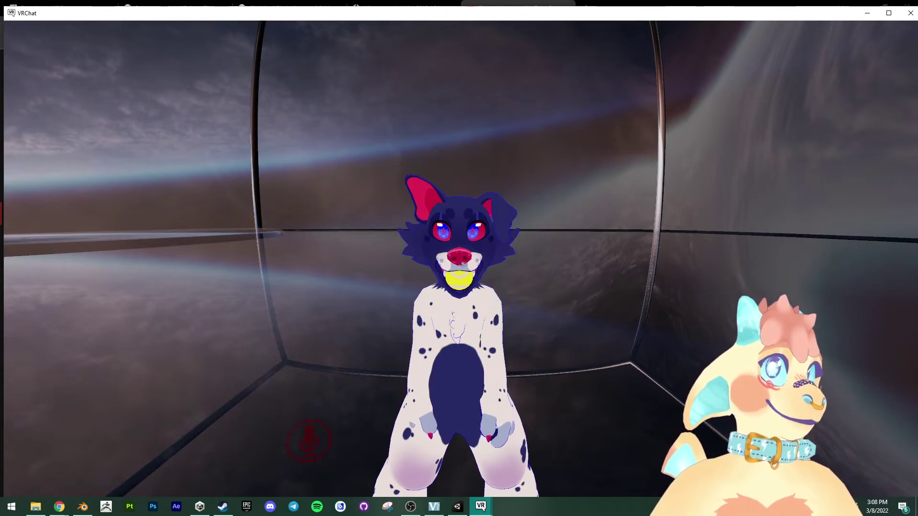
key(Escape)
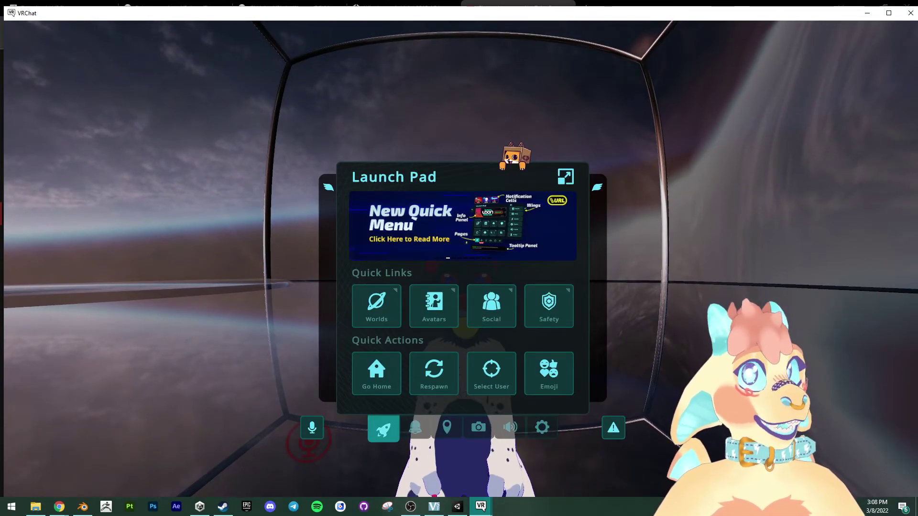